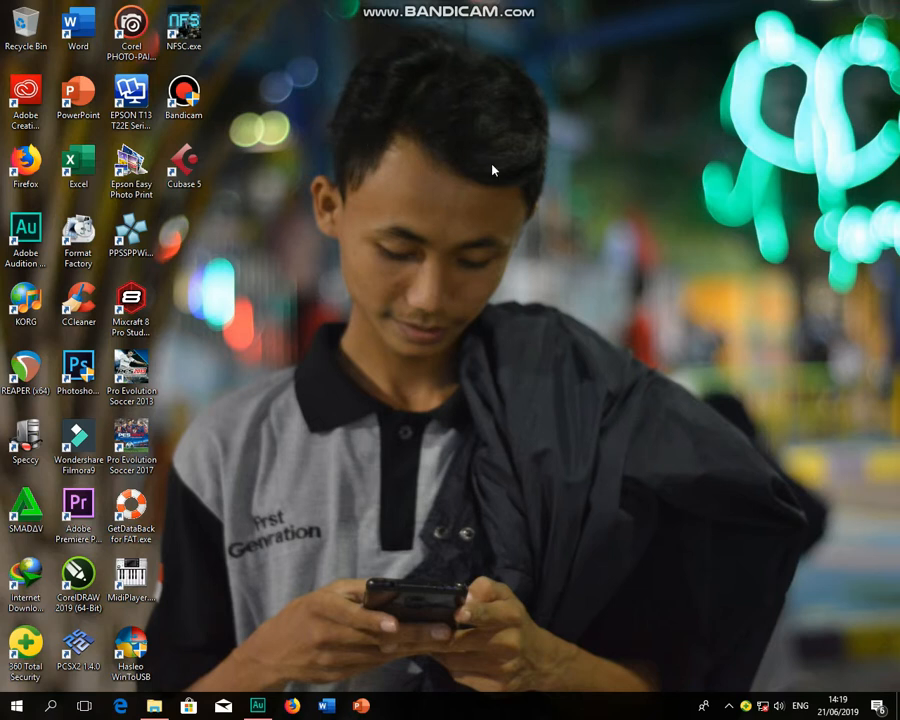
{"action": "left_click", "coordinate": [36, 235]}
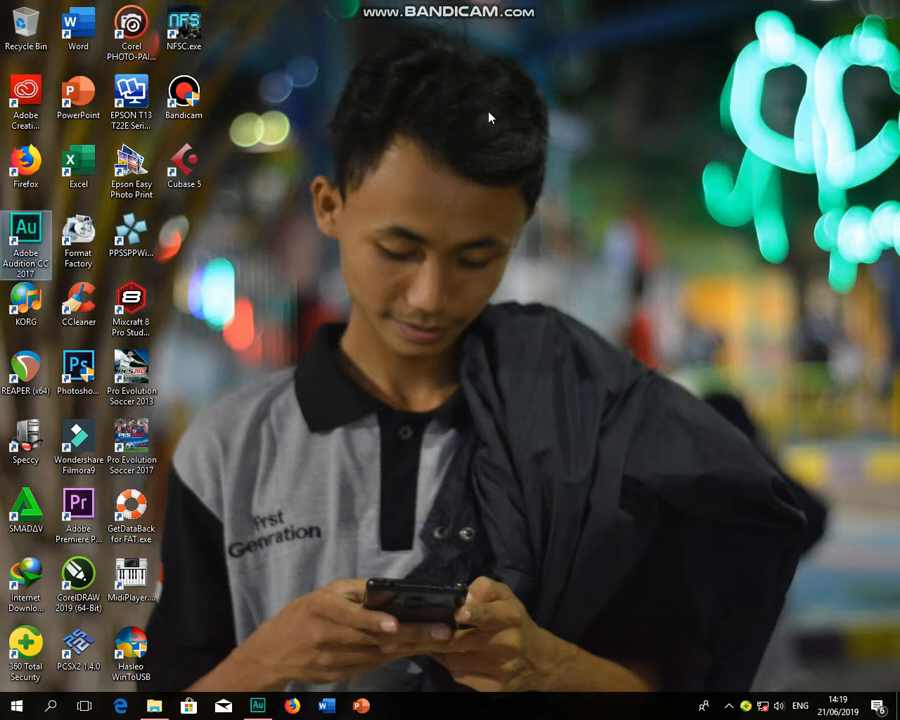
{"action": "right_click", "coordinate": [444, 146]}
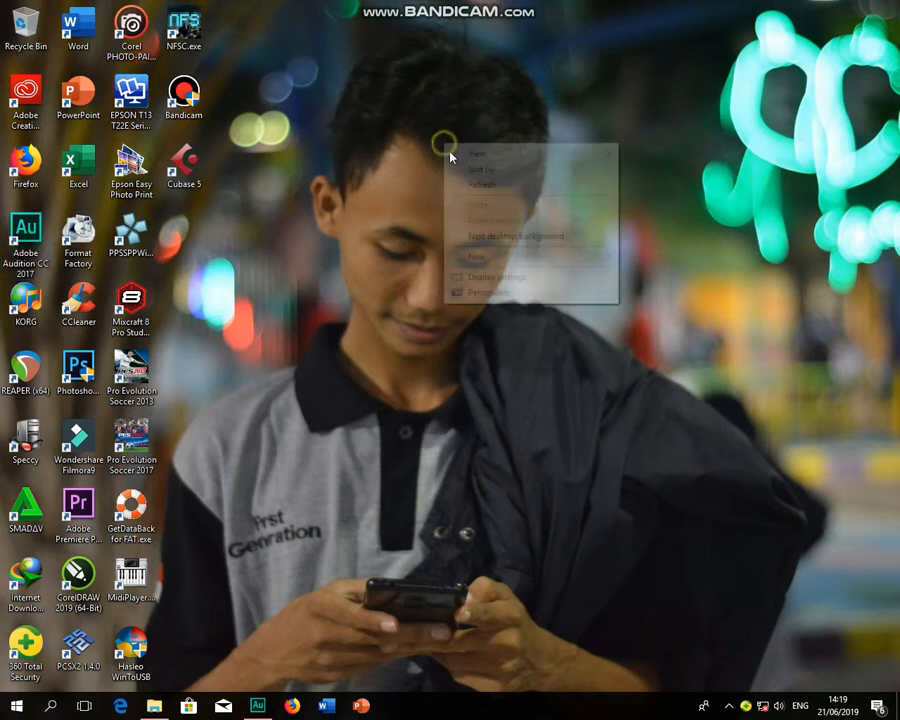
{"action": "left_click", "coordinate": [491, 186]}
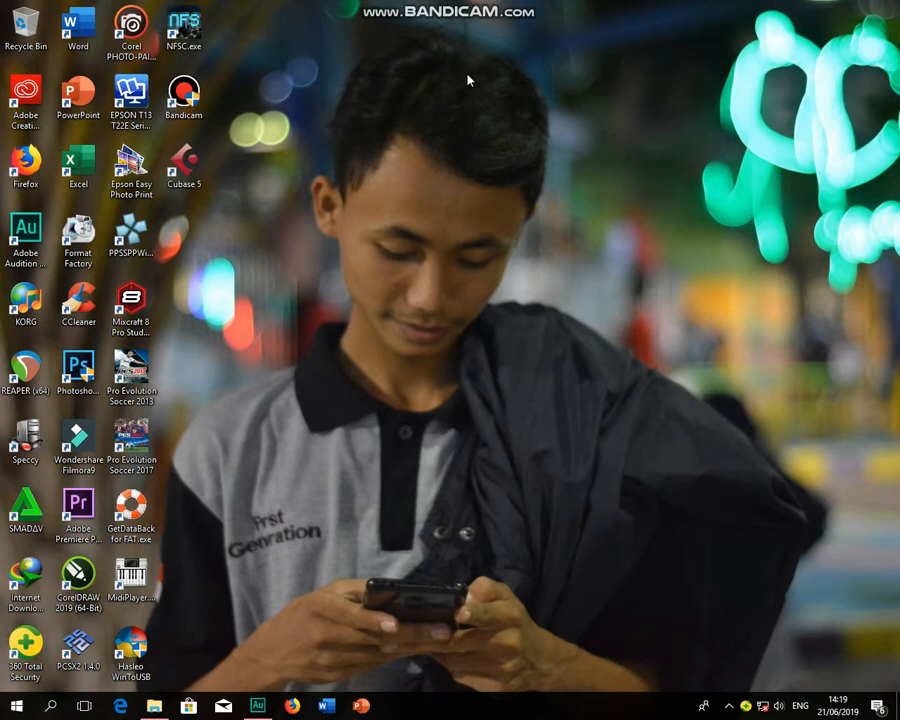
Step: Switch to Adobe Audition and listen to the unprocessed vocal in Track 2_011.wav from the current playhead position
{"action": "left_click", "coordinate": [257, 706]}
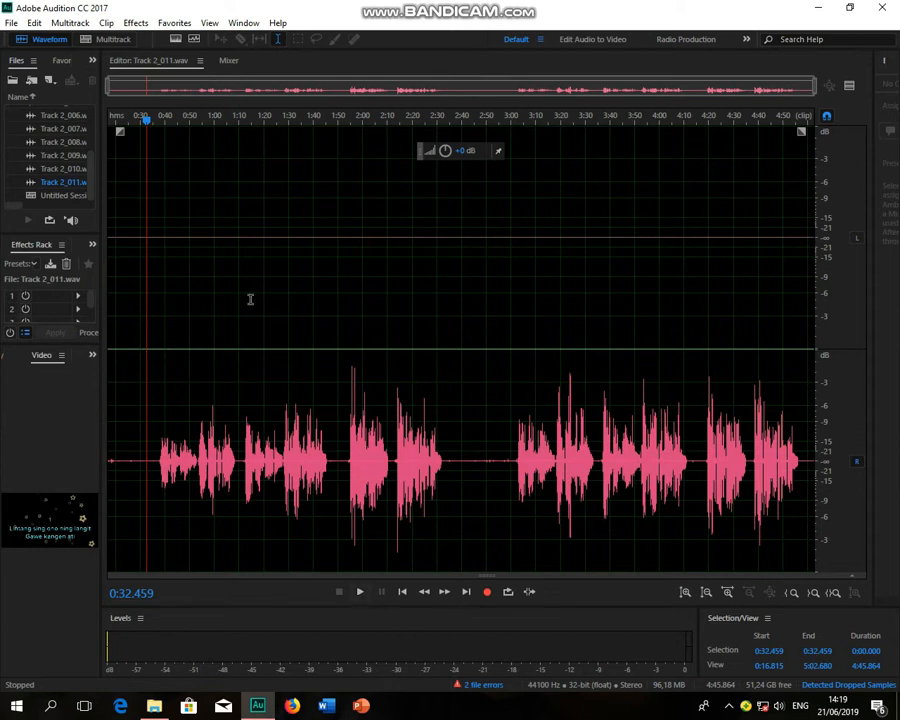
{"action": "left_click", "coordinate": [359, 591]}
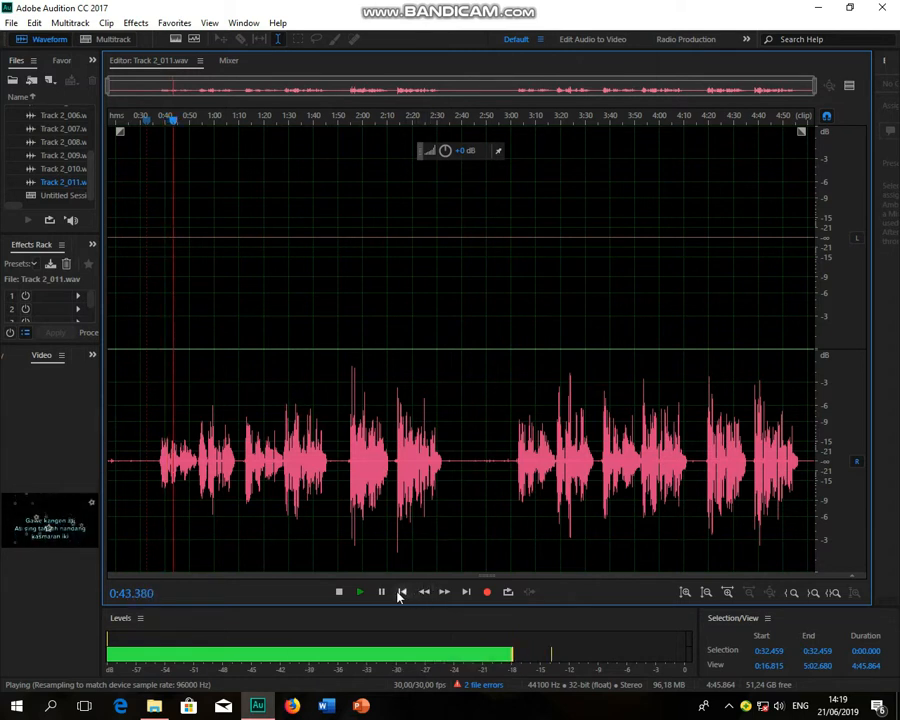
{"action": "left_click", "coordinate": [385, 592]}
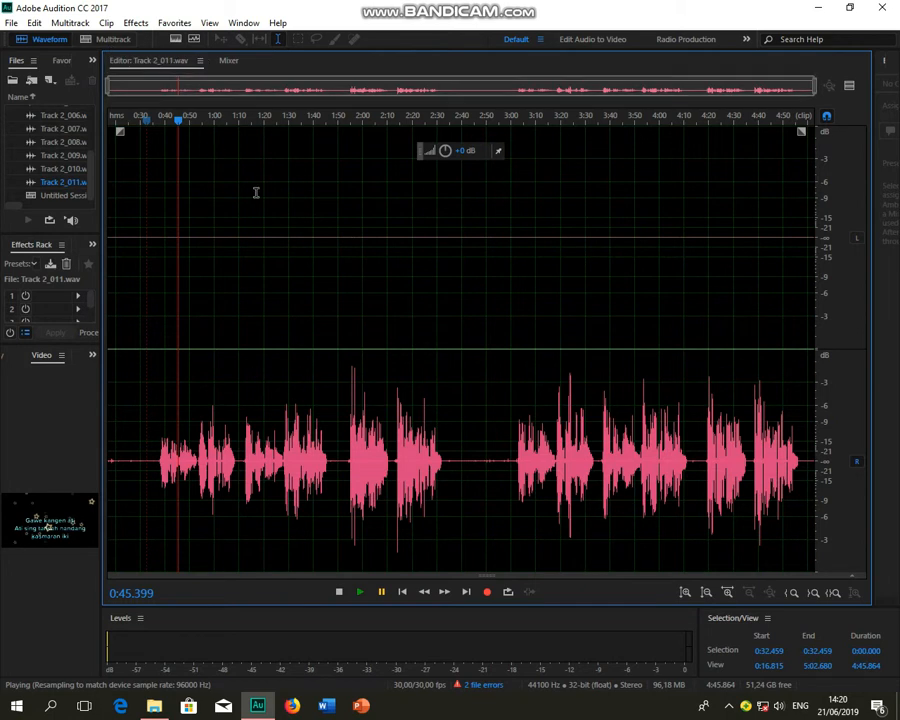
Step: Select the visible right-channel waveform, apply the Multiband Compressor with the Heavy Guitar preset, and listen to the compressed vocal
{"action": "left_click", "coordinate": [348, 371]}
{"action": "double_click", "coordinate": [372, 328]}
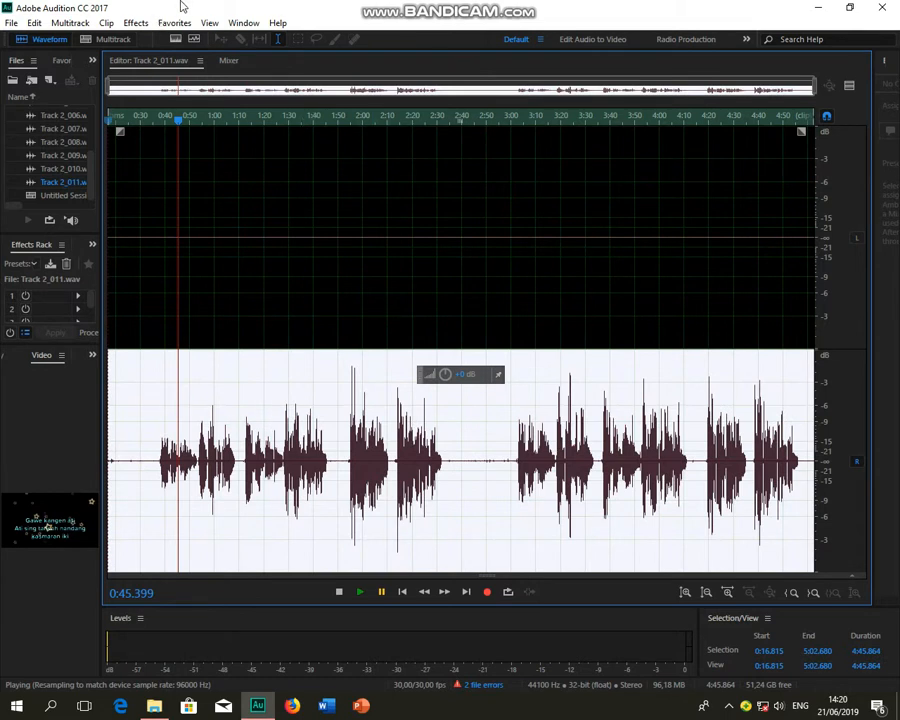
{"action": "left_click", "coordinate": [140, 24]}
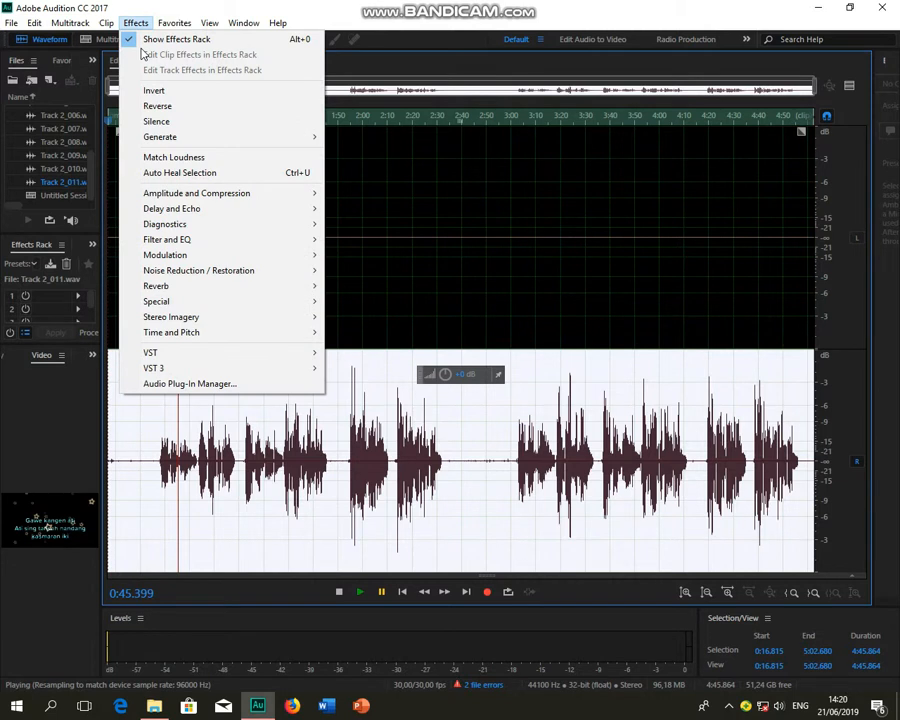
{"action": "mouse_move", "coordinate": [210, 193]}
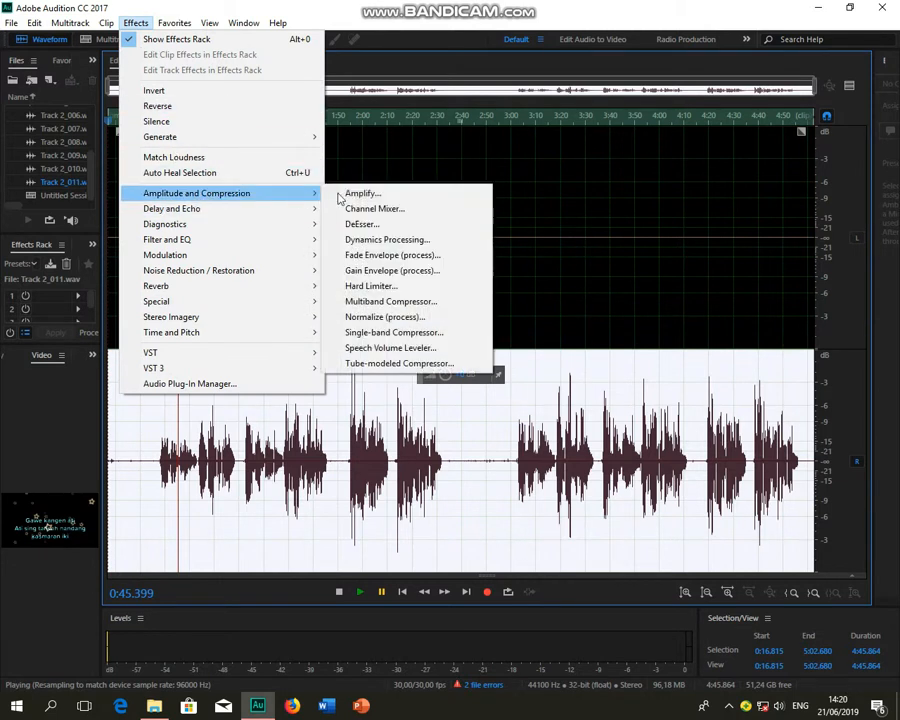
{"action": "left_click", "coordinate": [415, 303]}
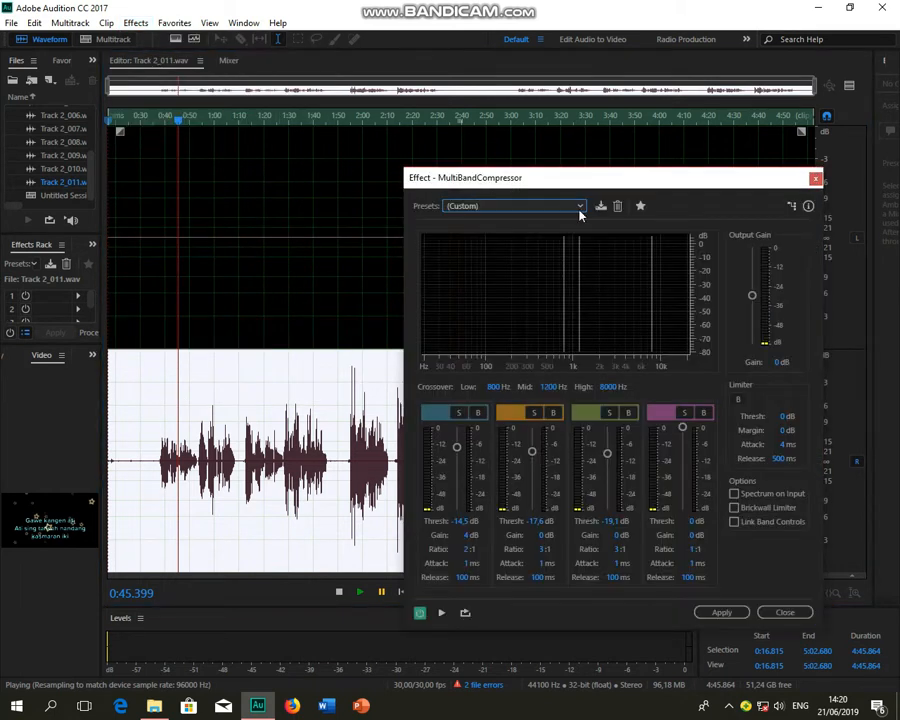
{"action": "left_click", "coordinate": [579, 207]}
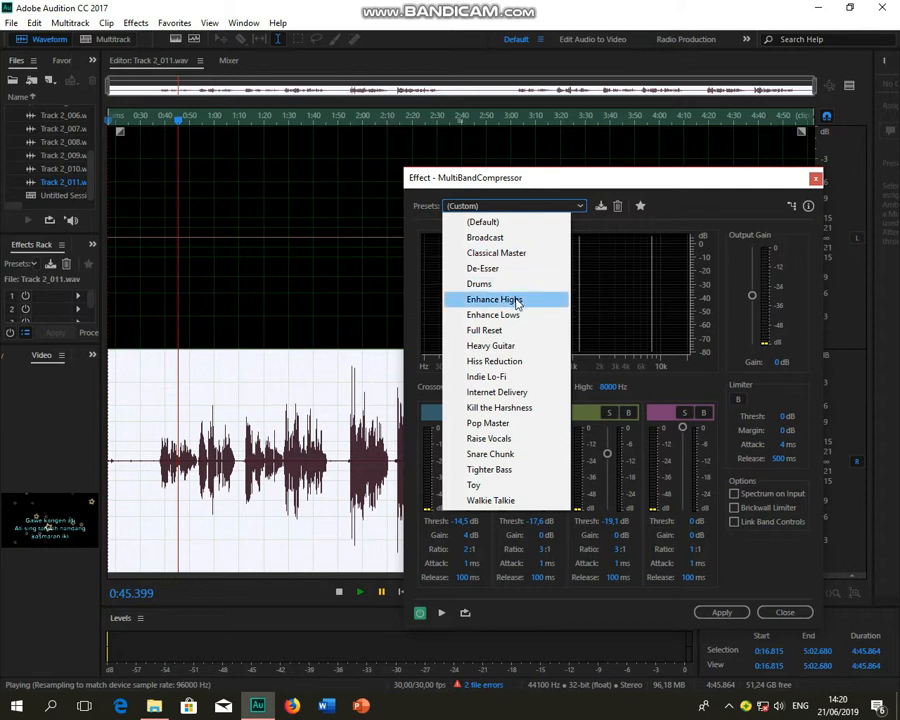
{"action": "left_click", "coordinate": [526, 345]}
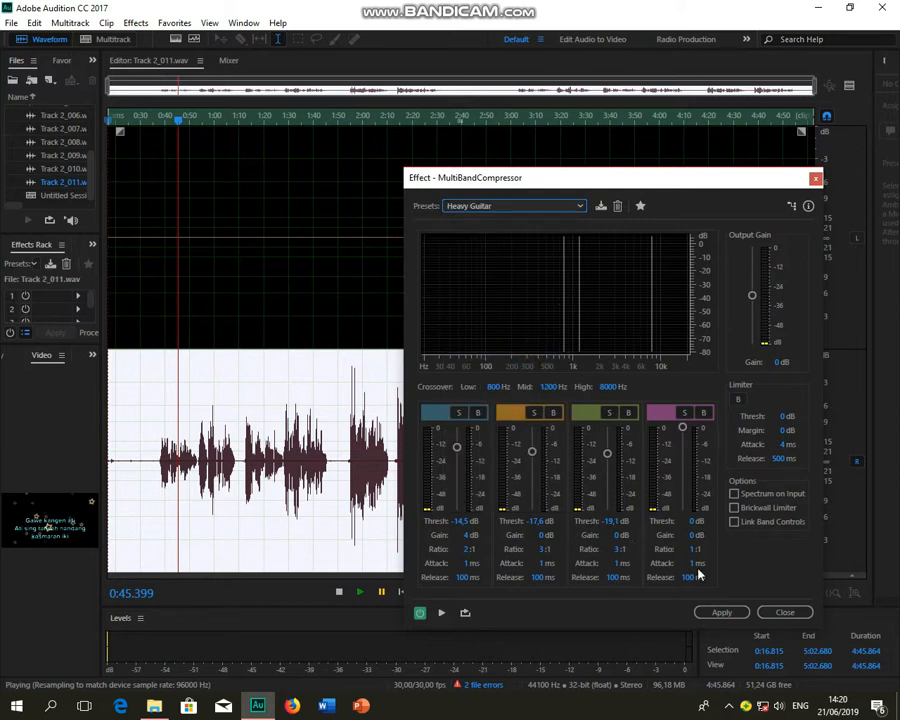
{"action": "left_click", "coordinate": [724, 610]}
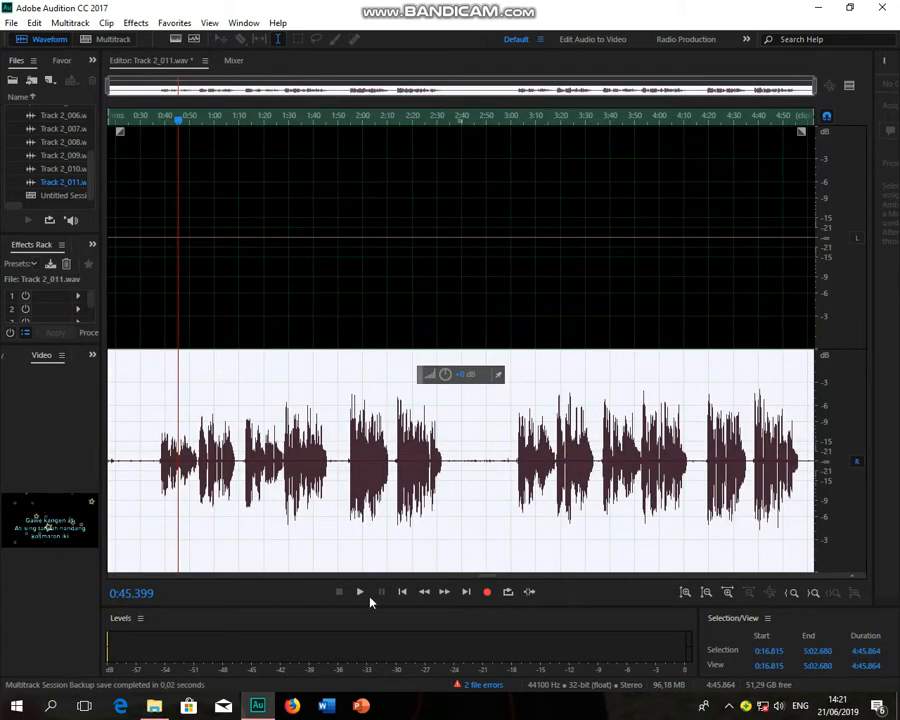
{"action": "left_click", "coordinate": [361, 591]}
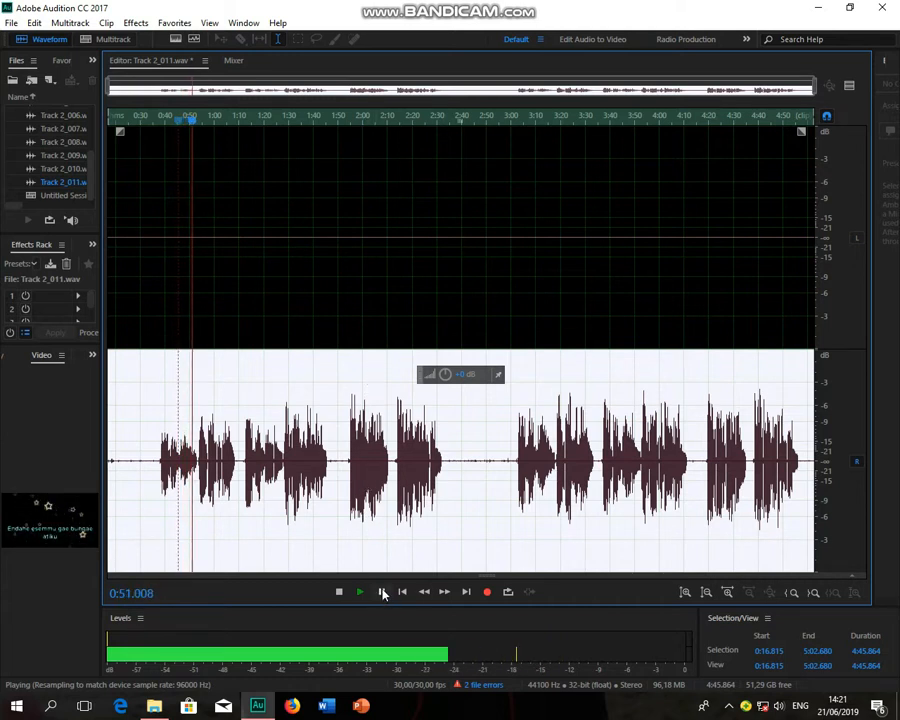
{"action": "left_click", "coordinate": [381, 591]}
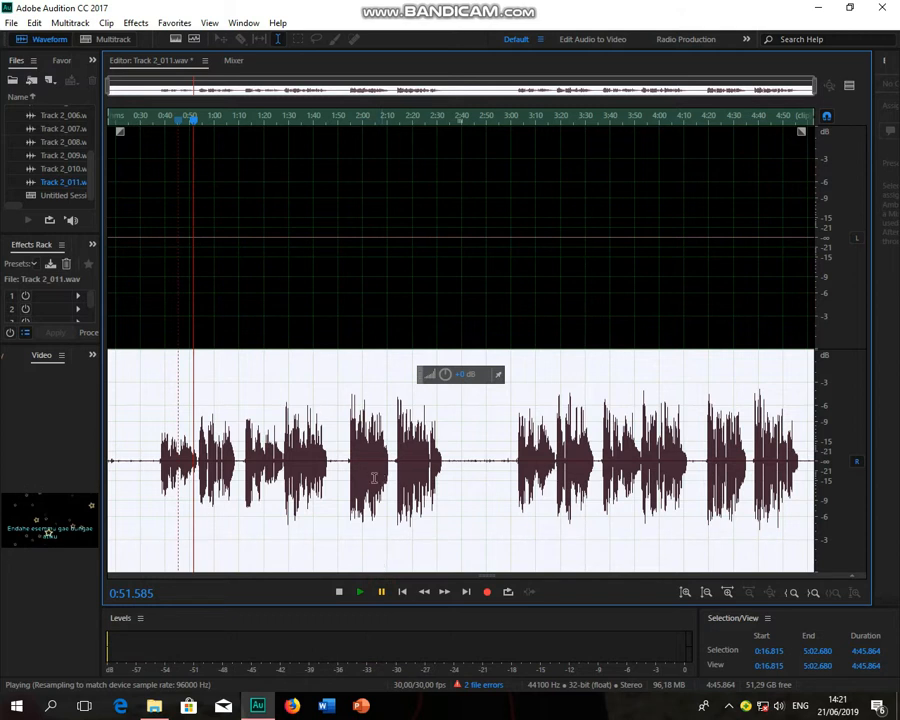
Step: Apply the Parametric Equalizer with the Vocal Enhancer preset to the selection and listen to the vocal from about 0:36
{"action": "left_click", "coordinate": [134, 22]}
{"action": "mouse_move", "coordinate": [283, 224]}
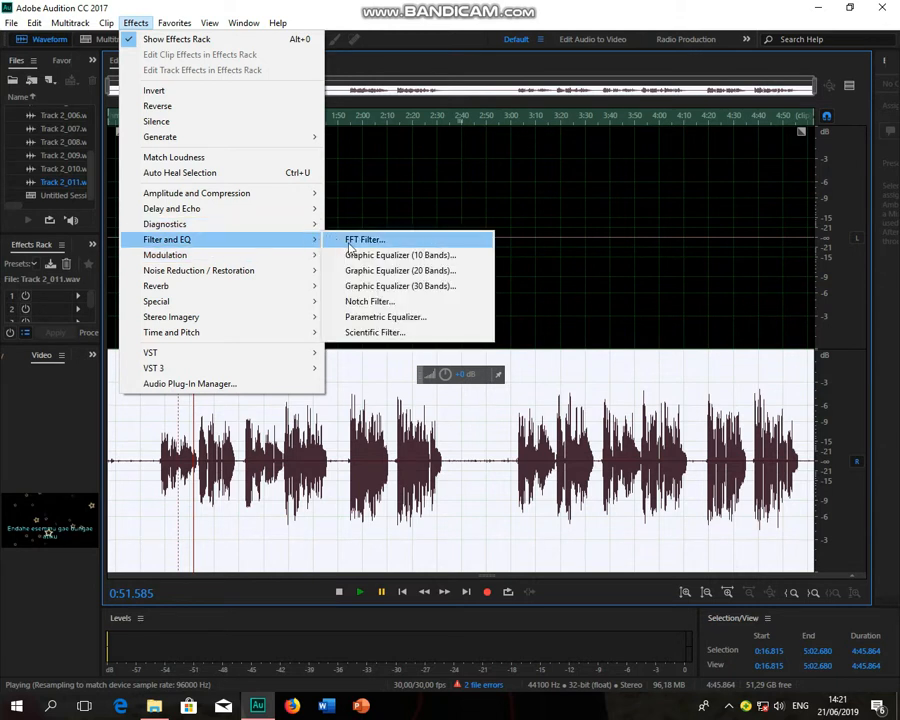
{"action": "left_click", "coordinate": [412, 317]}
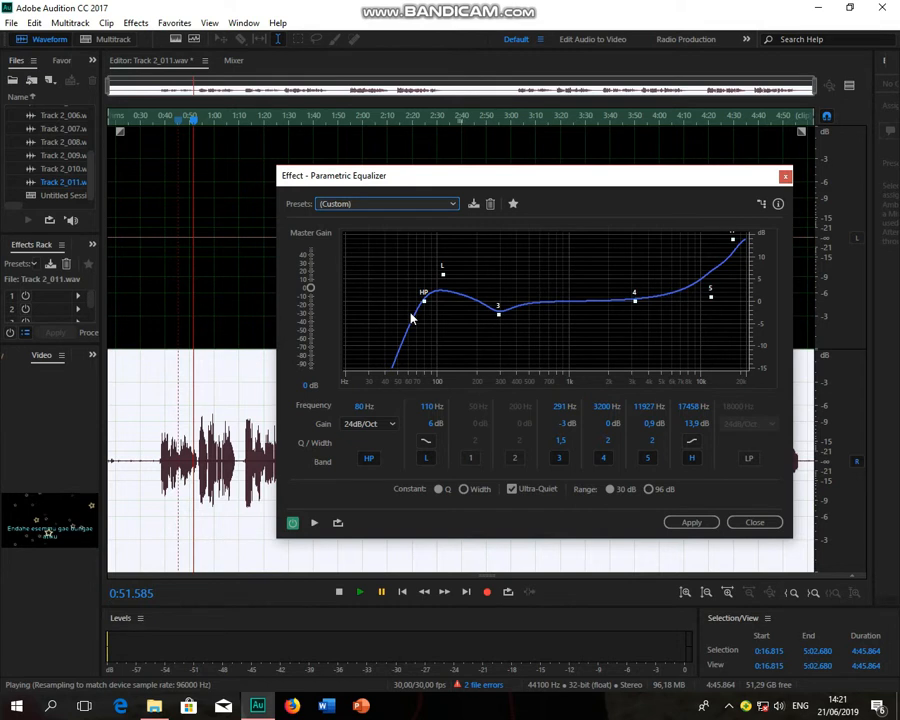
{"action": "left_click", "coordinate": [452, 204]}
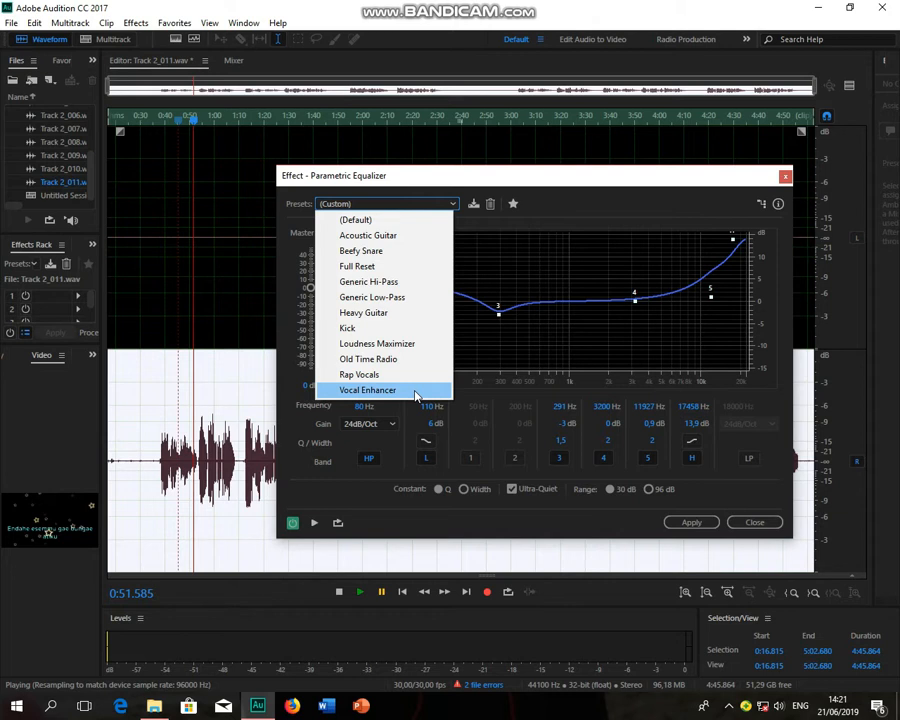
{"action": "left_click", "coordinate": [414, 390]}
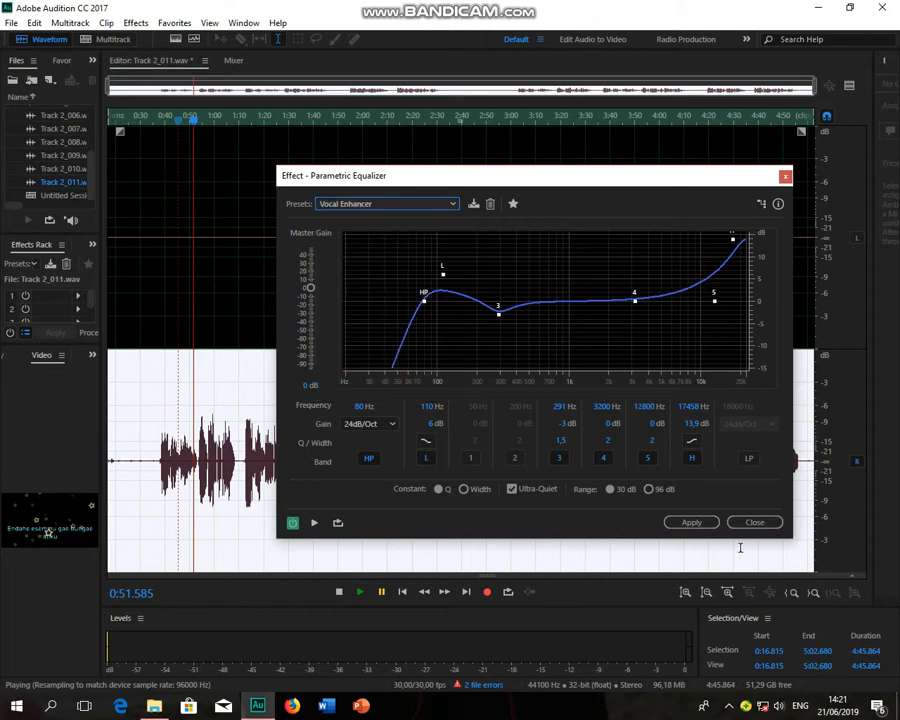
{"action": "left_click", "coordinate": [703, 524]}
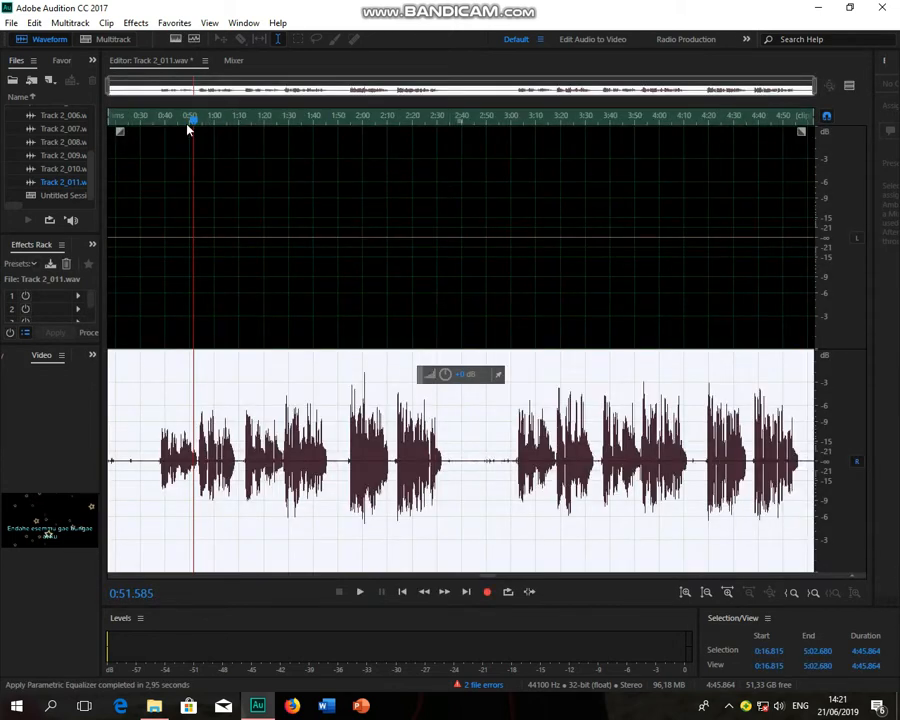
{"action": "left_click", "coordinate": [156, 128]}
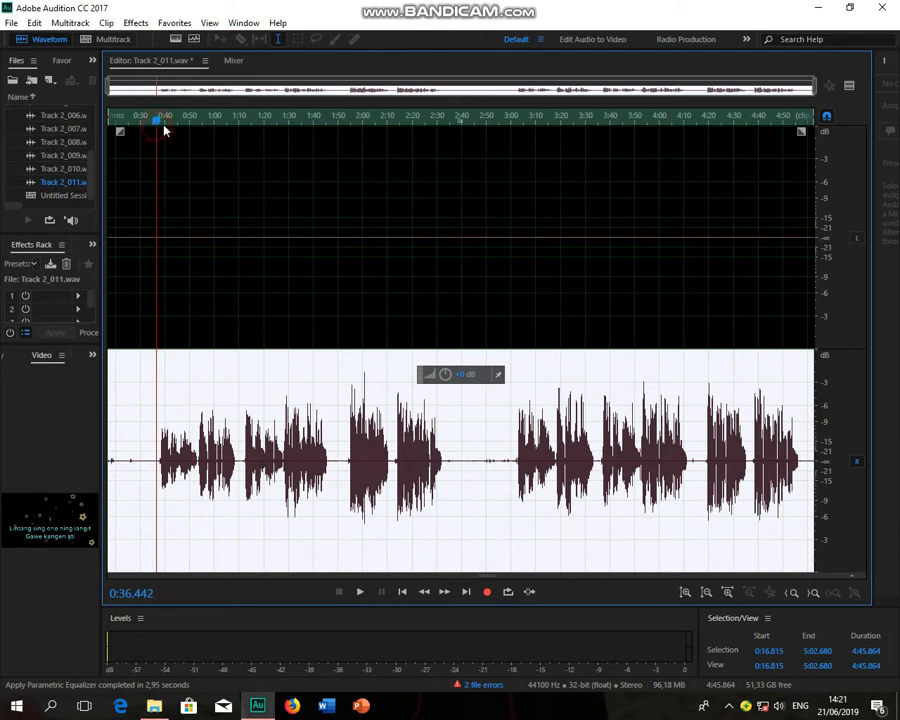
{"action": "left_click", "coordinate": [359, 592]}
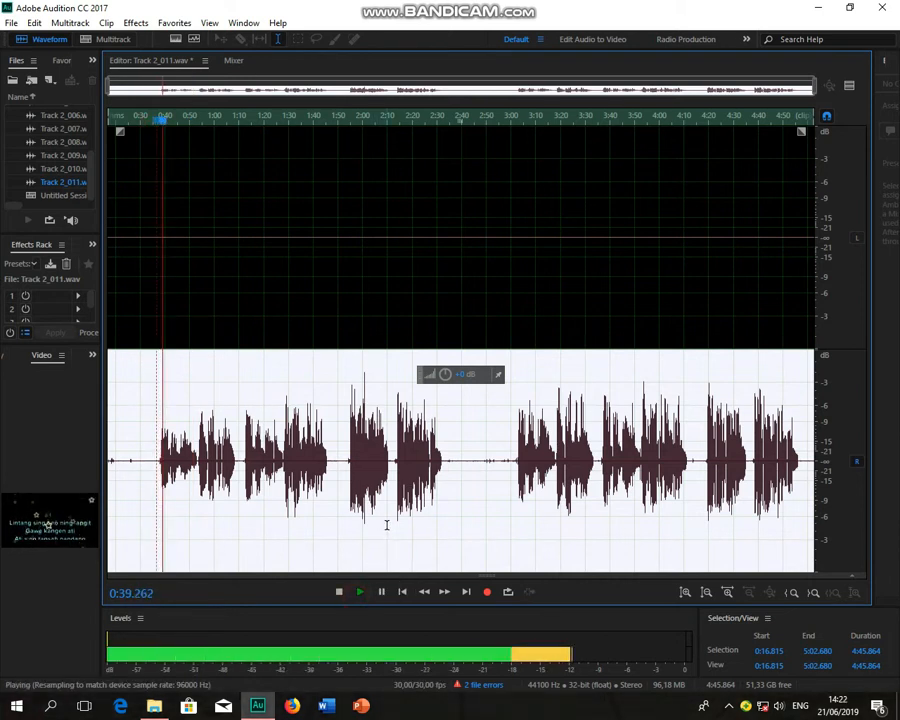
{"action": "left_click", "coordinate": [381, 592]}
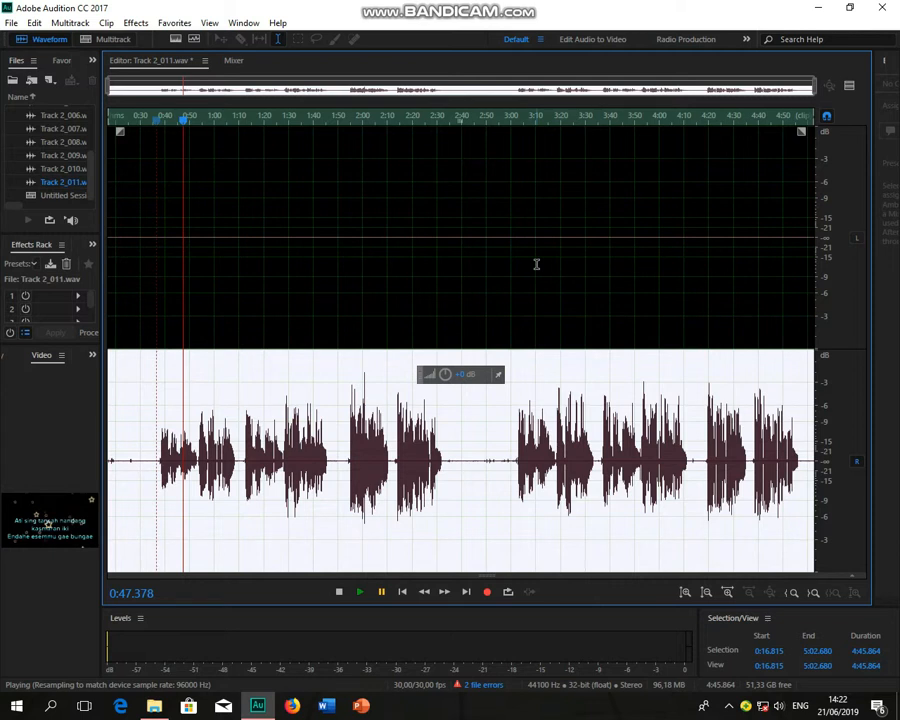
Step: Open the Mastering effect for the selection, load the Mid Enhancer preset, and preview the sound
{"action": "left_click", "coordinate": [136, 23]}
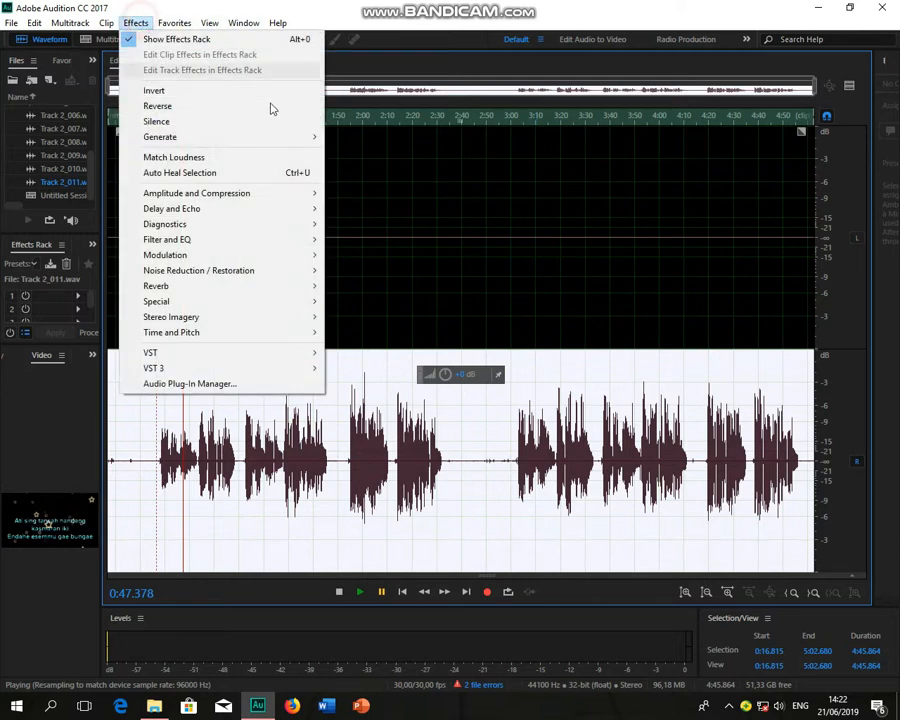
{"action": "mouse_move", "coordinate": [292, 299]}
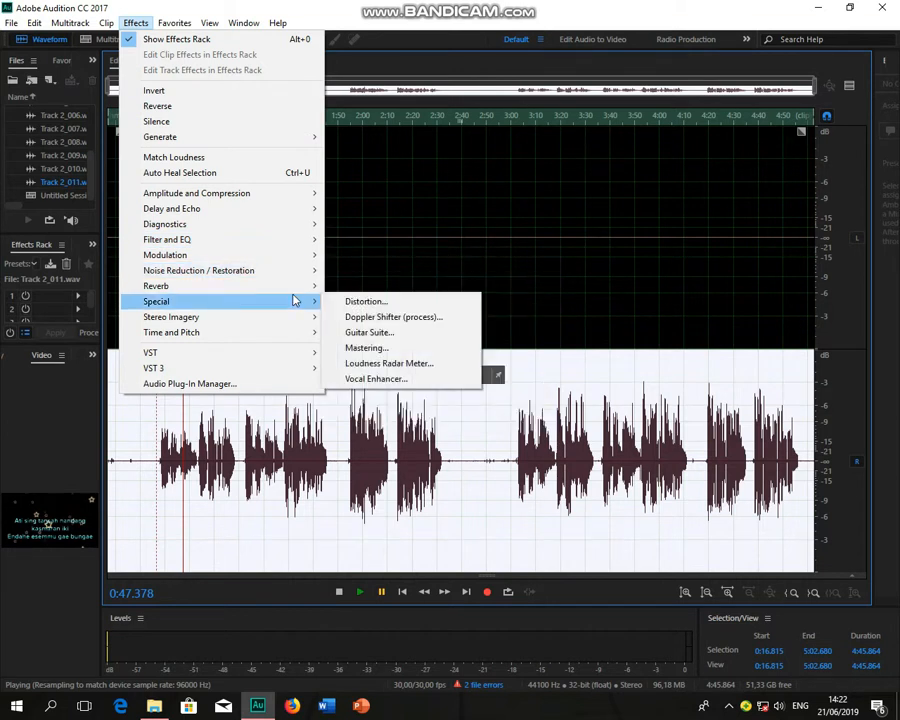
{"action": "left_click", "coordinate": [393, 349]}
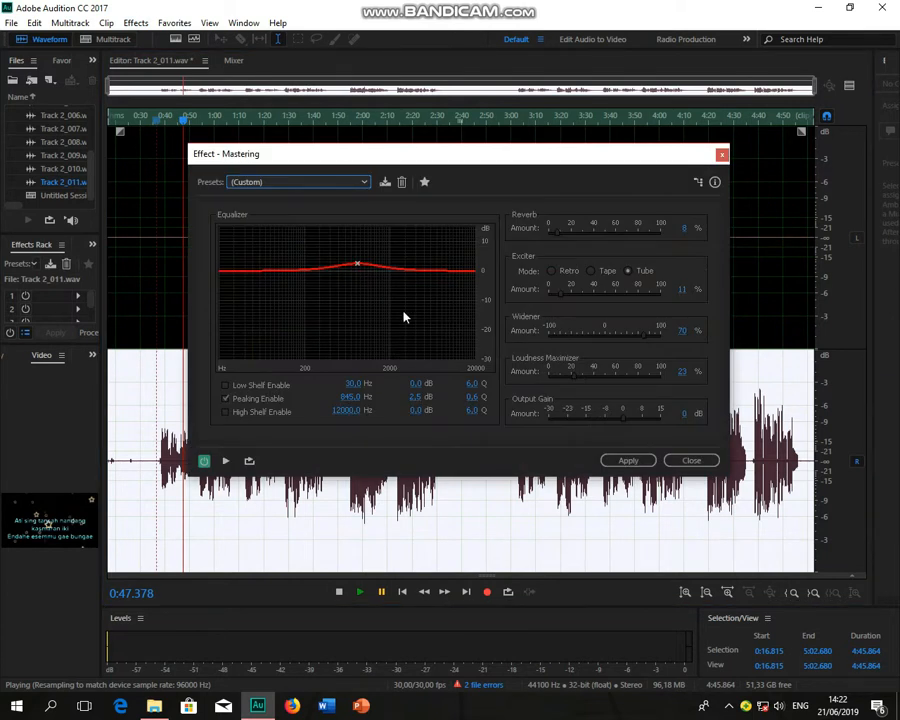
{"action": "left_click", "coordinate": [332, 182]}
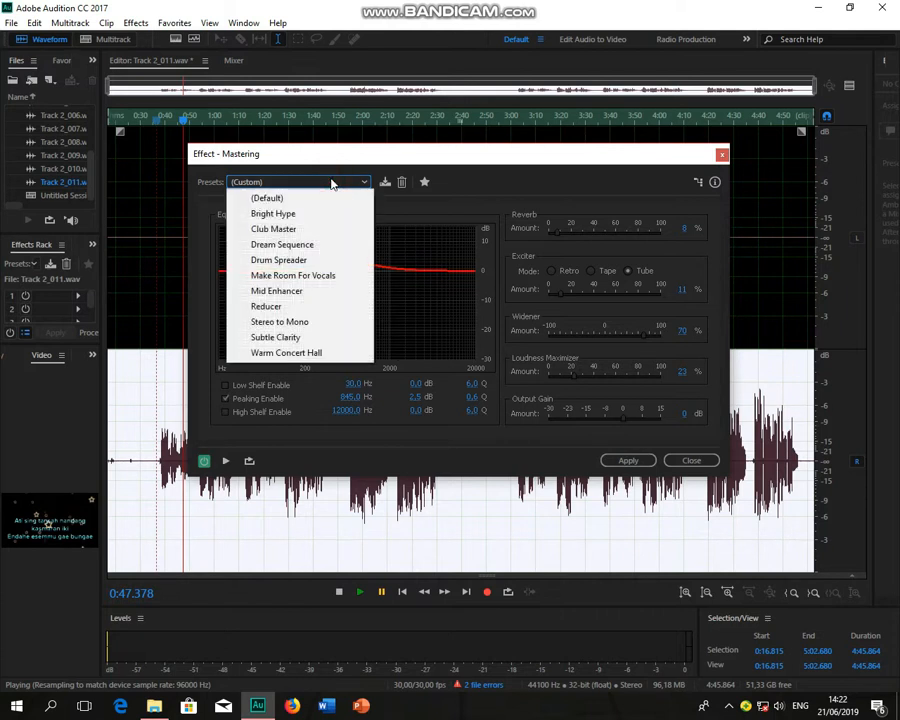
{"action": "left_click", "coordinate": [311, 290]}
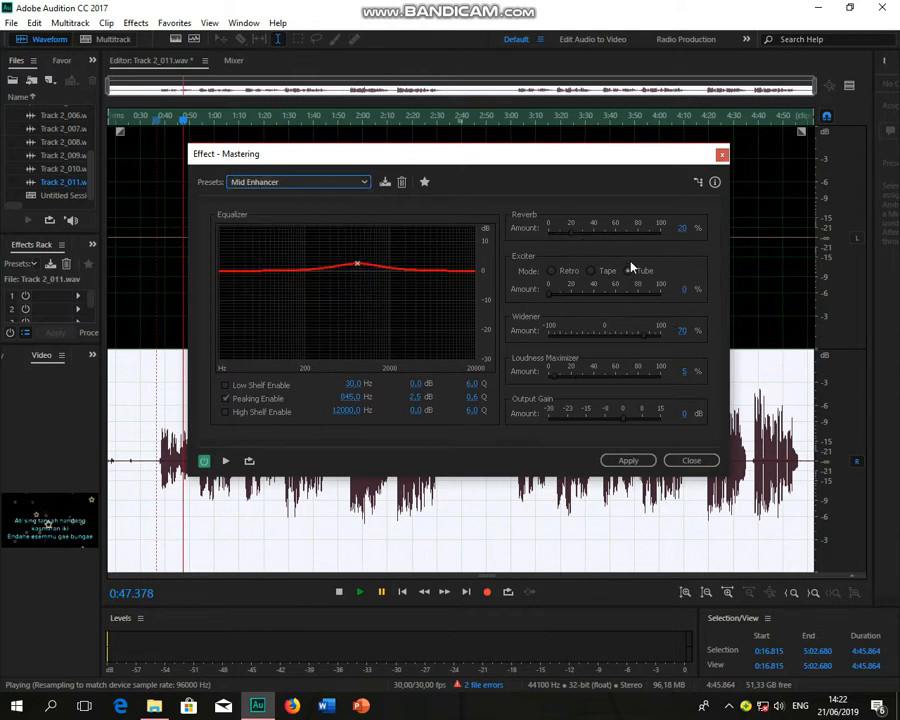
{"action": "left_click", "coordinate": [229, 462]}
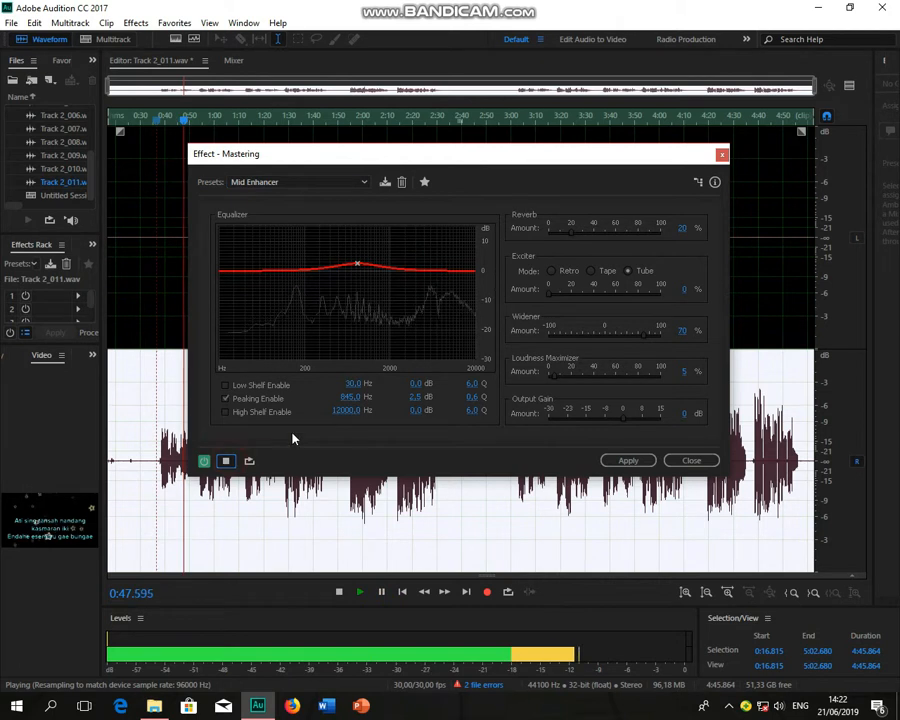
{"action": "left_click", "coordinate": [227, 461]}
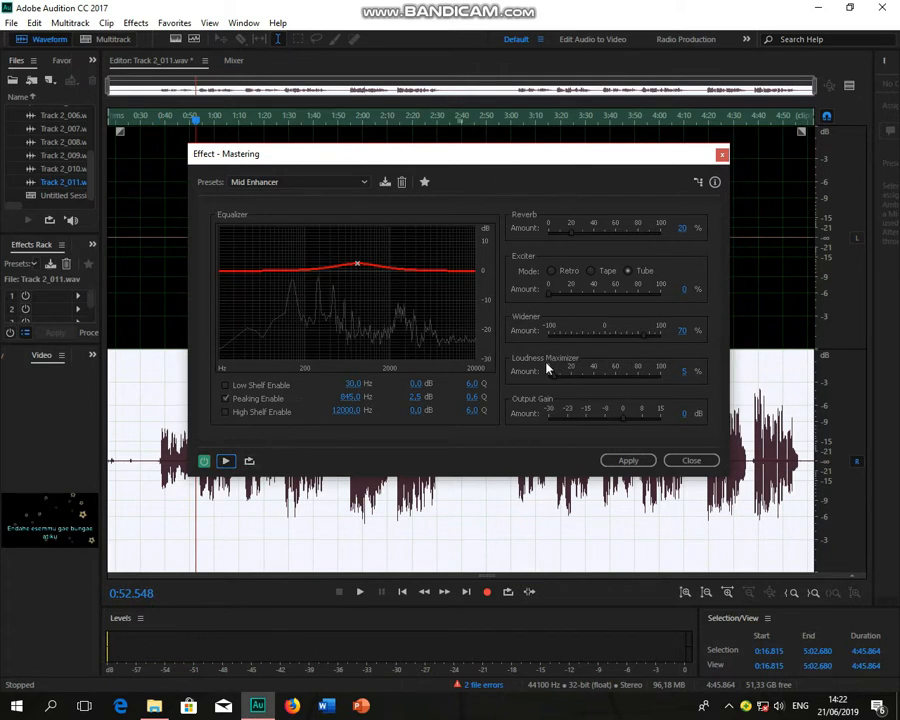
Step: Set the mastering Loudness Maximizer to 41% and the Exciter to 20%, and preview the vocal from about 0:34
{"action": "left_click_drag", "start_coordinate": [551, 380], "coordinate": [557, 381]}
{"action": "left_click", "coordinate": [571, 292]}
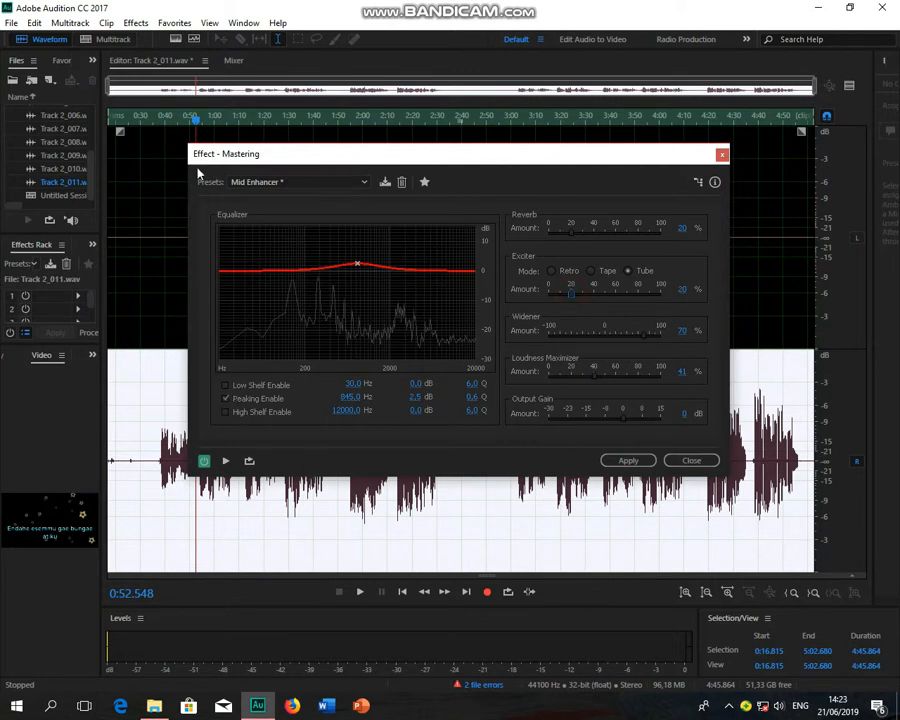
{"action": "left_click", "coordinate": [152, 120]}
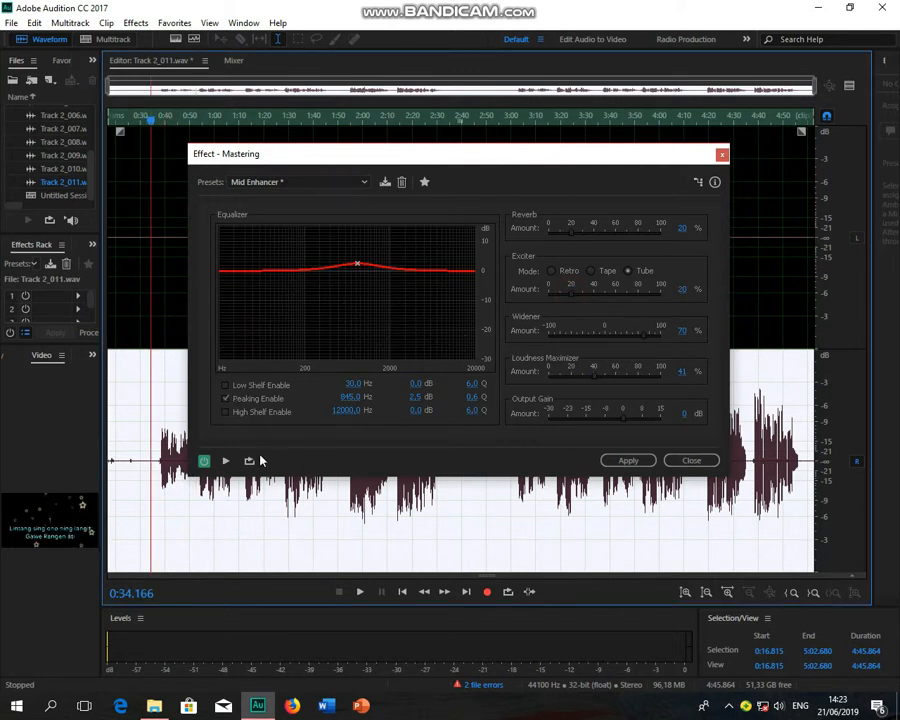
{"action": "left_click", "coordinate": [226, 460]}
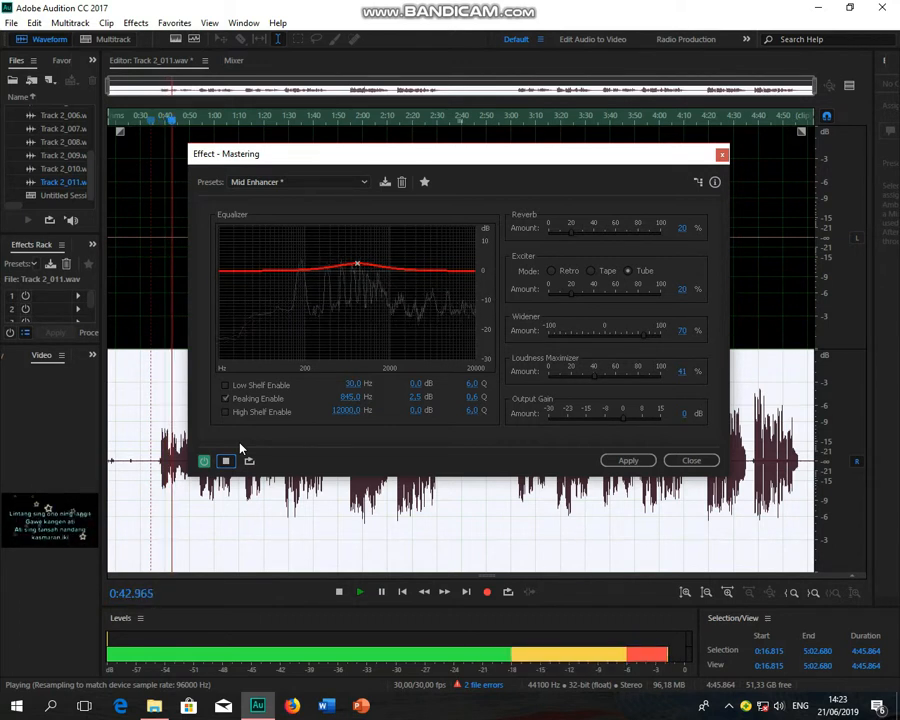
{"action": "left_click", "coordinate": [228, 461]}
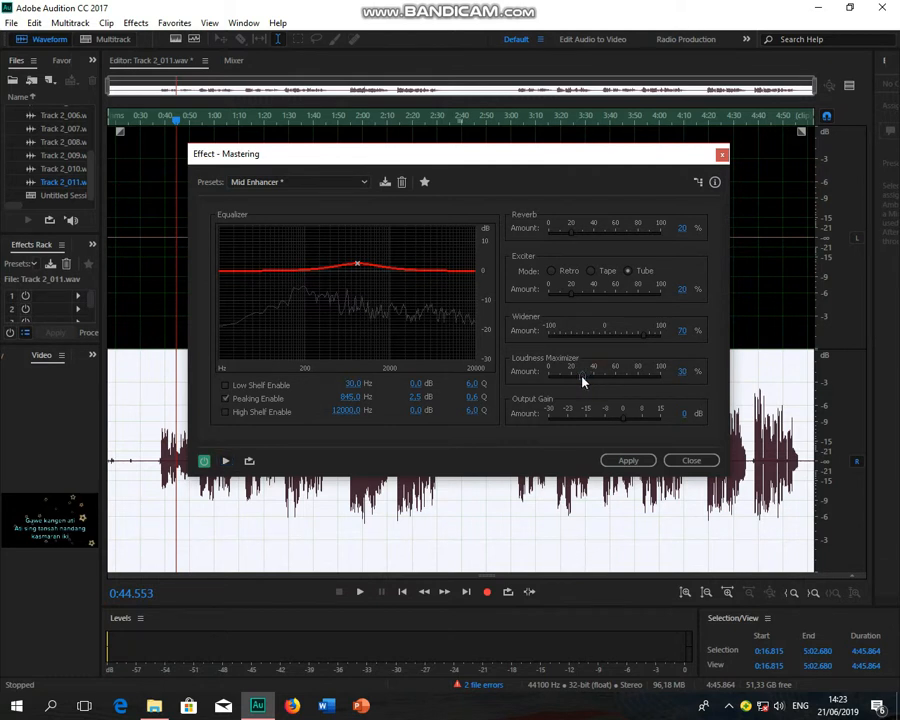
Step: Preview the vocal from about 0:44 with the current mastering settings, and apply the Mastering effect to the selection
{"action": "left_click", "coordinate": [226, 461]}
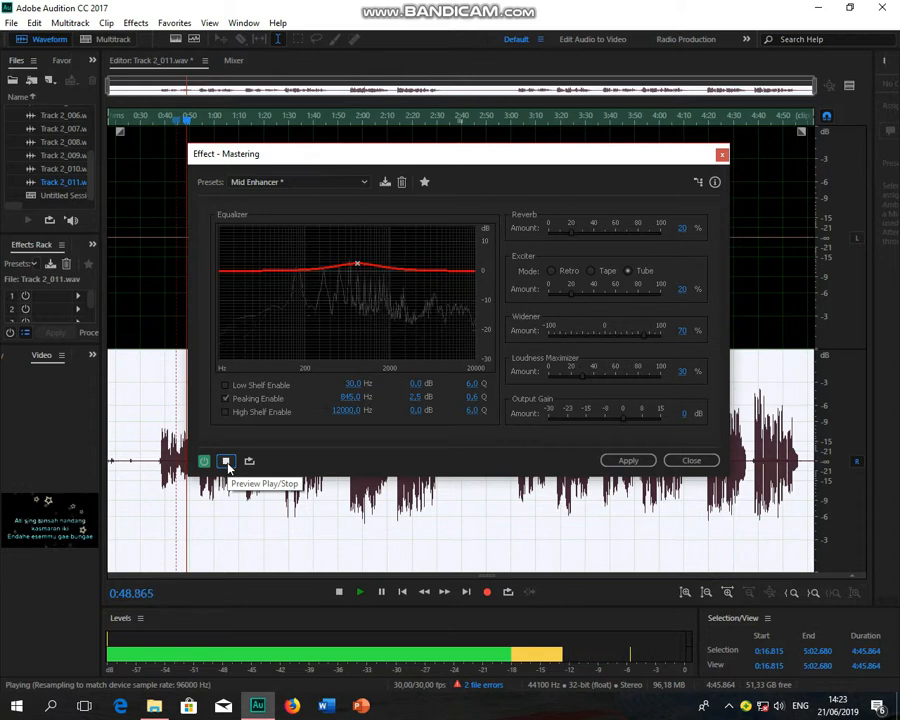
{"action": "left_click", "coordinate": [234, 457]}
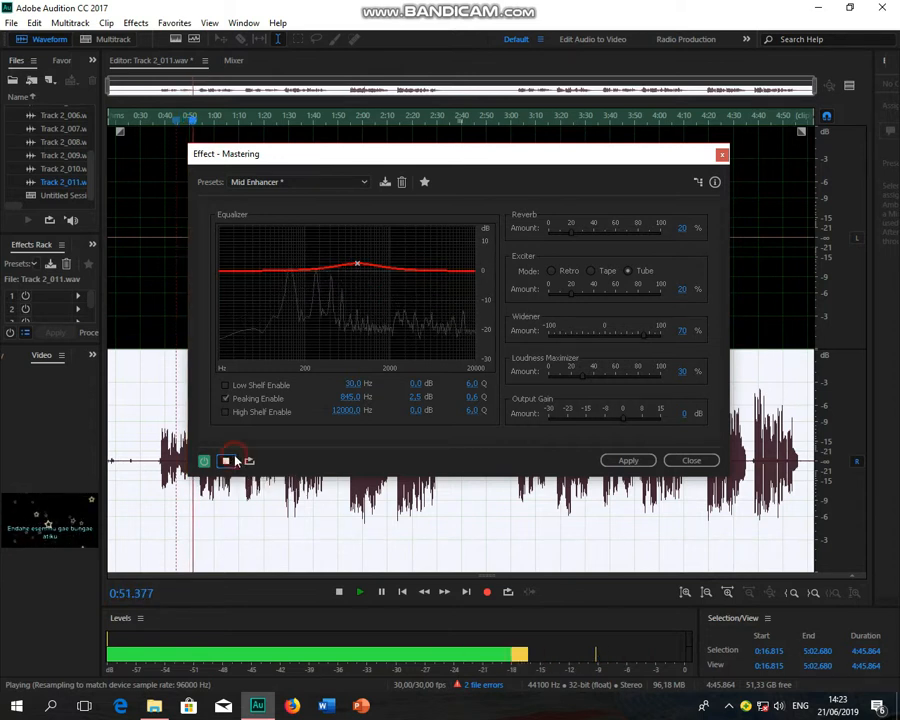
{"action": "left_click", "coordinate": [627, 460]}
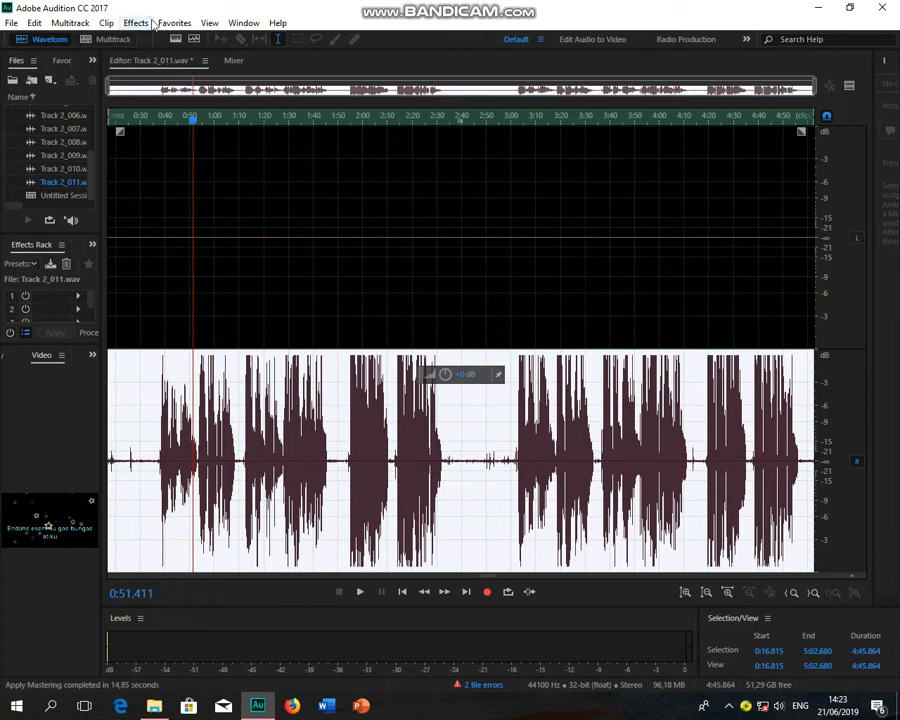
Step: Open Studio Reverb for the selection, preview the vocal from about 0:36 with the existing settings, and apply the reverb
{"action": "left_click", "coordinate": [135, 22]}
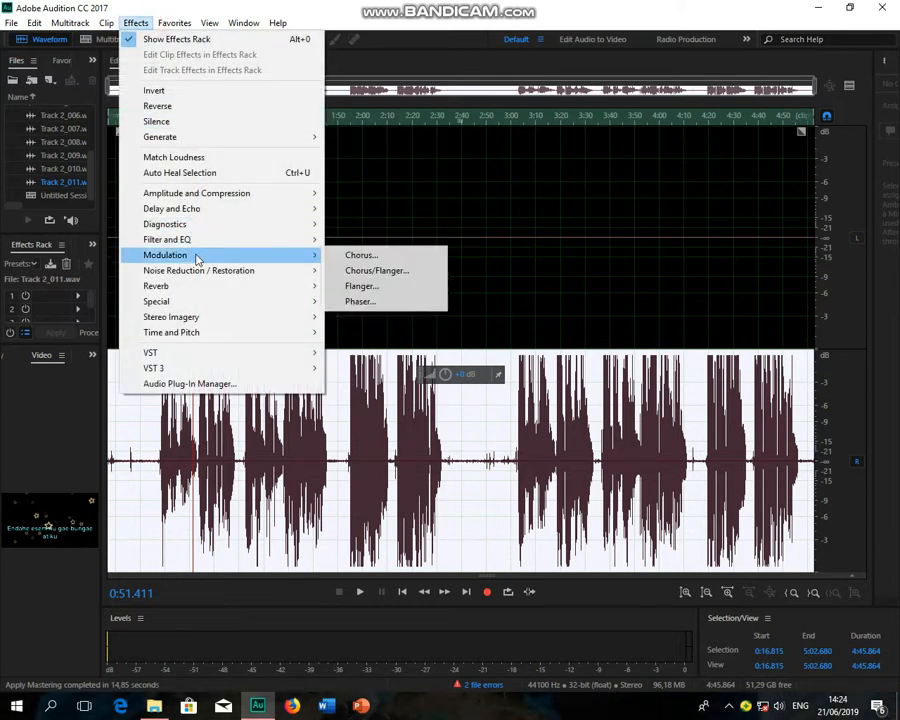
{"action": "mouse_move", "coordinate": [203, 287]}
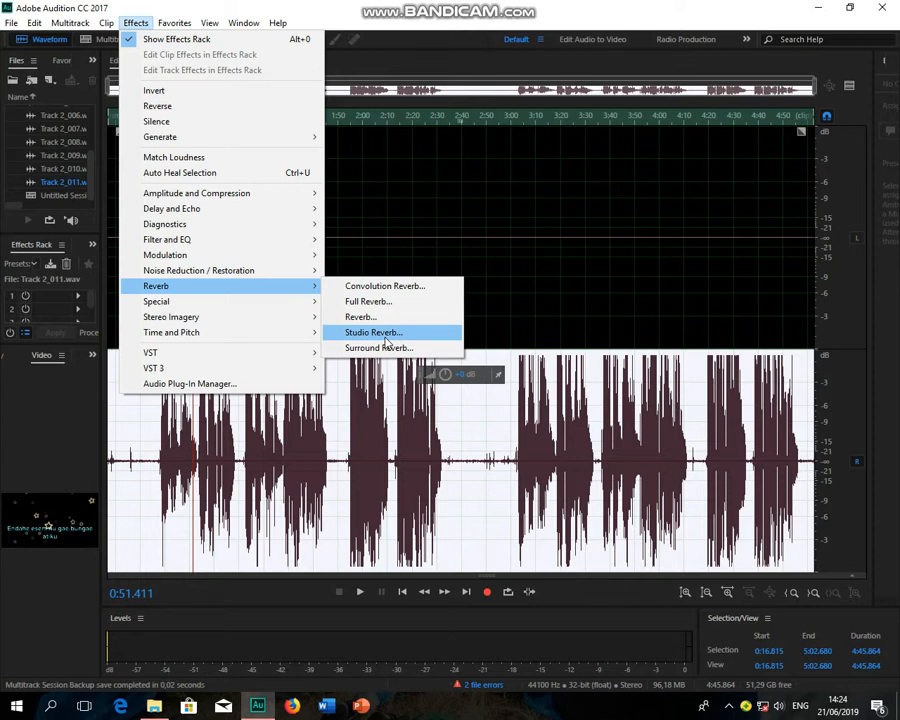
{"action": "left_click", "coordinate": [384, 333]}
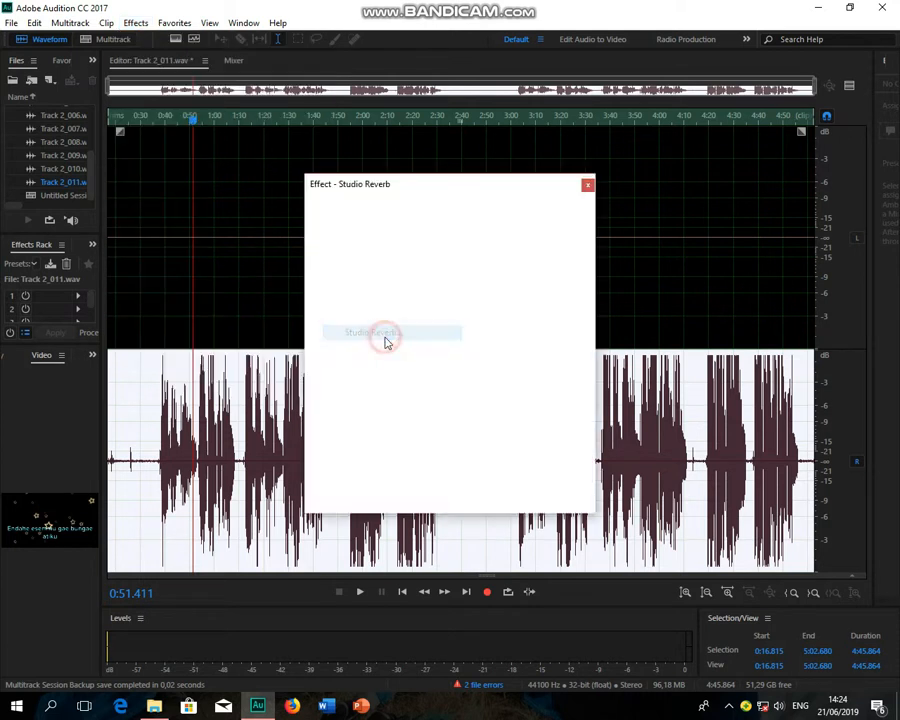
{"action": "left_click_drag", "start_coordinate": [192, 121], "coordinate": [157, 138]}
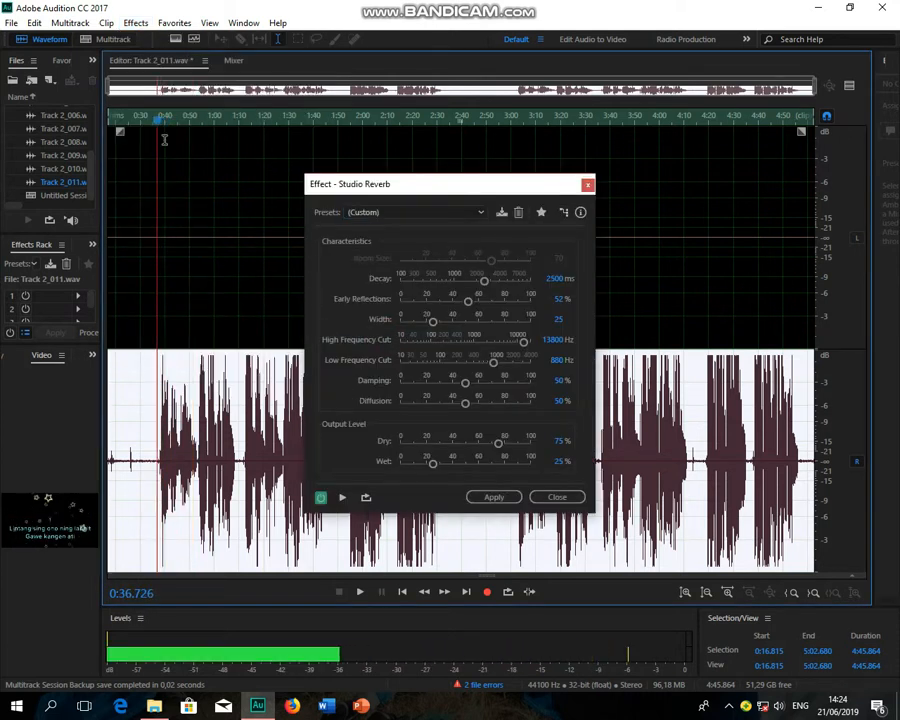
{"action": "left_click", "coordinate": [346, 498]}
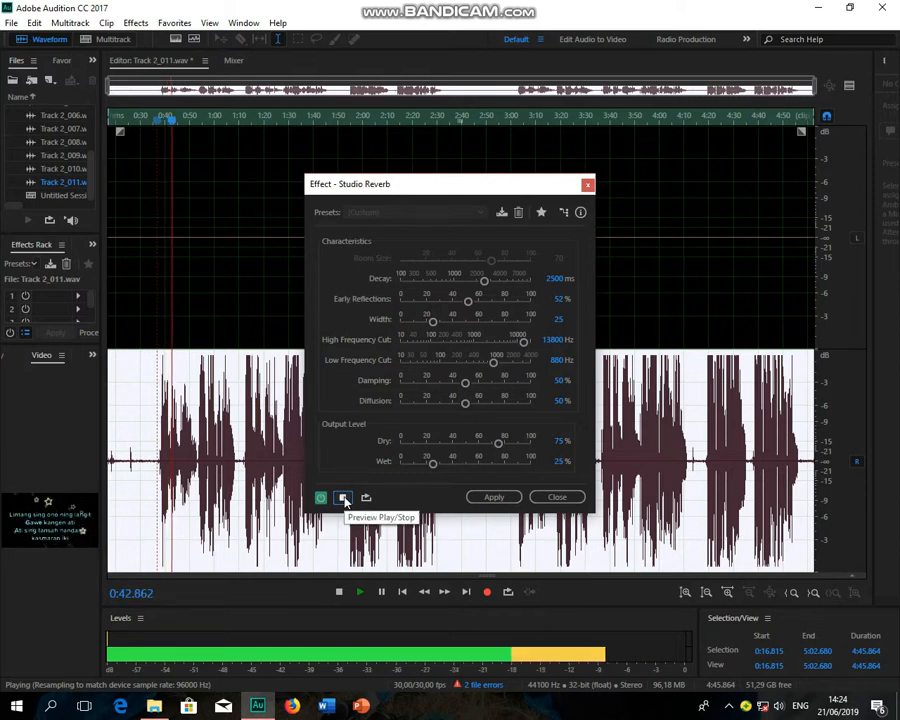
{"action": "left_click", "coordinate": [343, 497]}
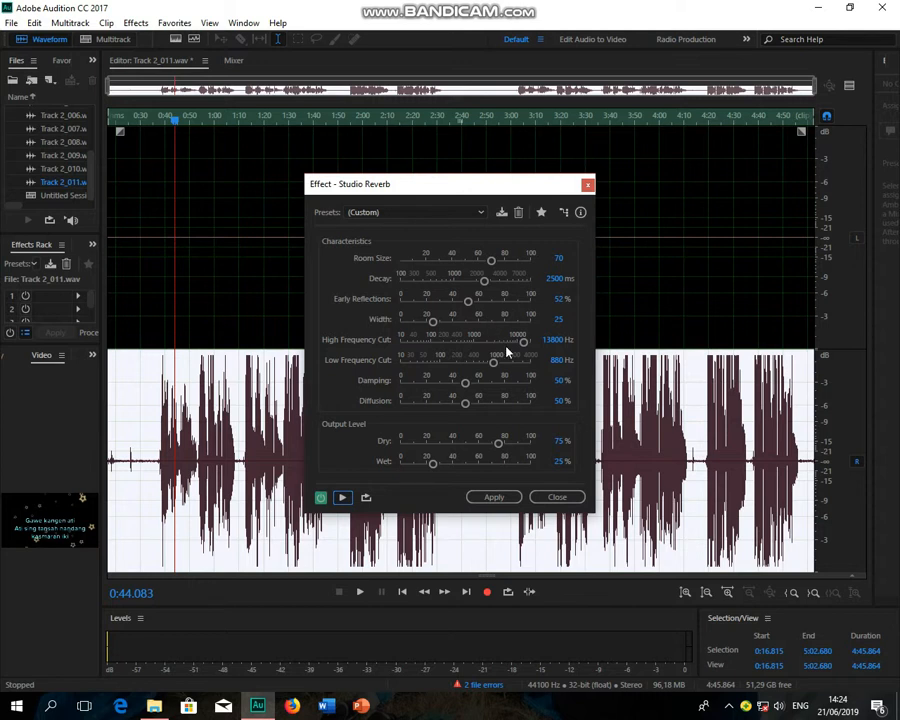
{"action": "left_click", "coordinate": [510, 499]}
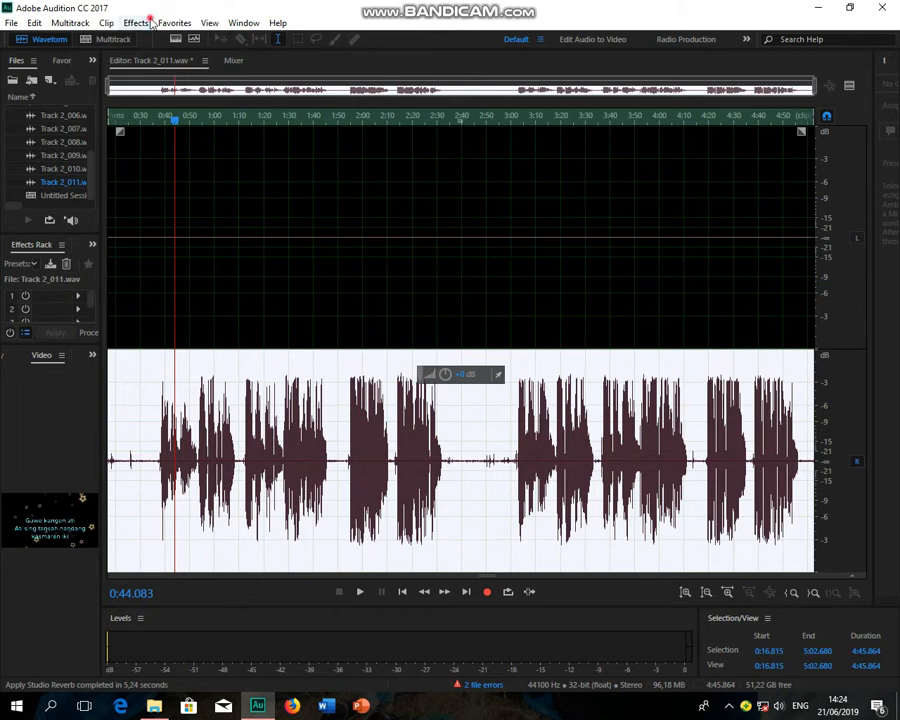
Step: Open the Echo effect for the selection, preview the vocal with the existing settings, and apply the echo
{"action": "left_click", "coordinate": [148, 22]}
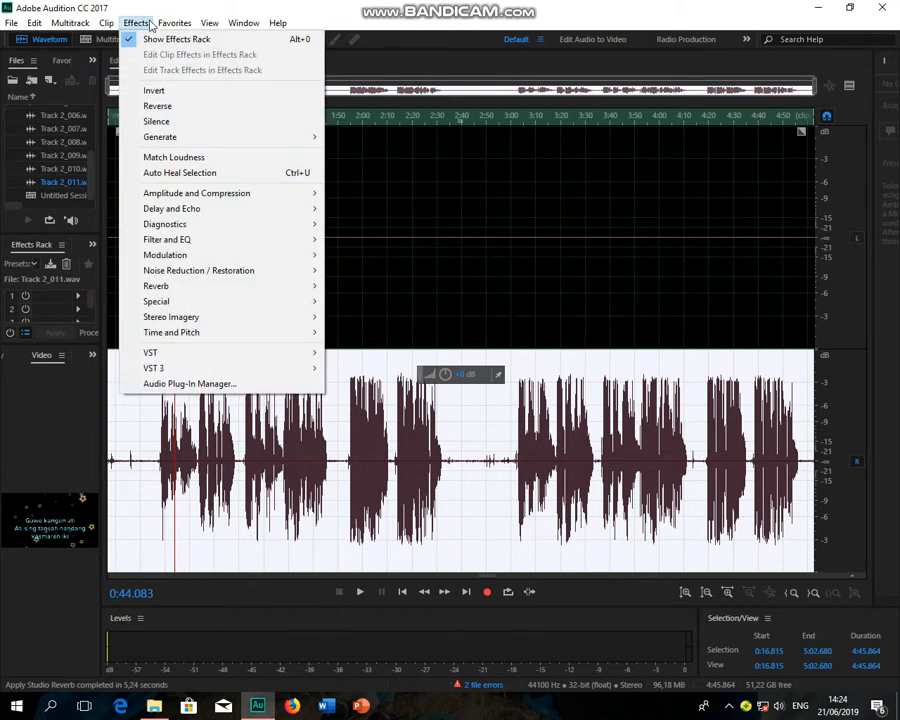
{"action": "mouse_move", "coordinate": [244, 300]}
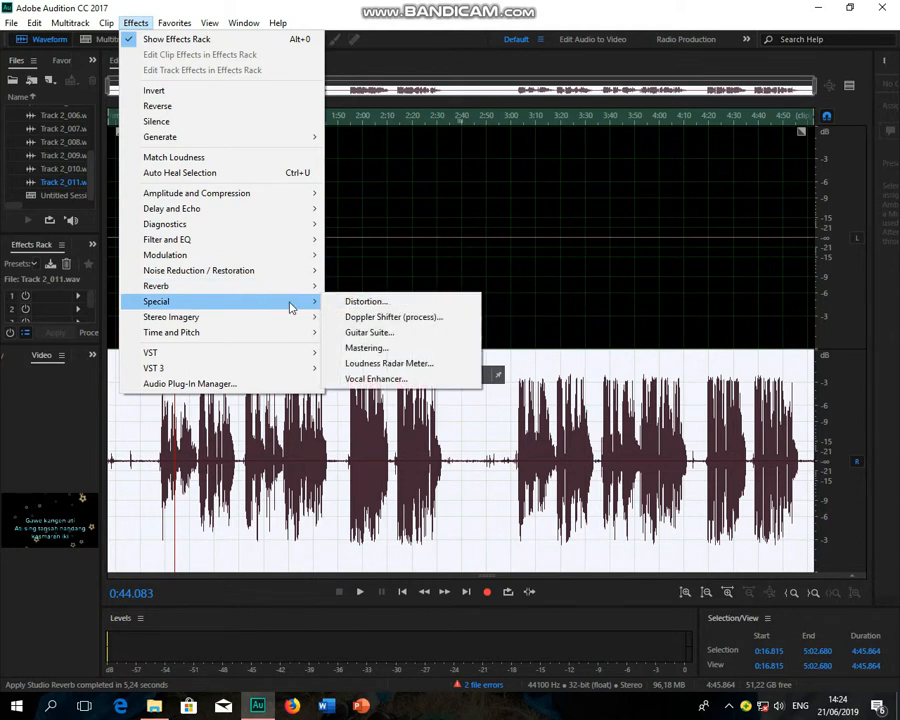
{"action": "mouse_move", "coordinate": [291, 213]}
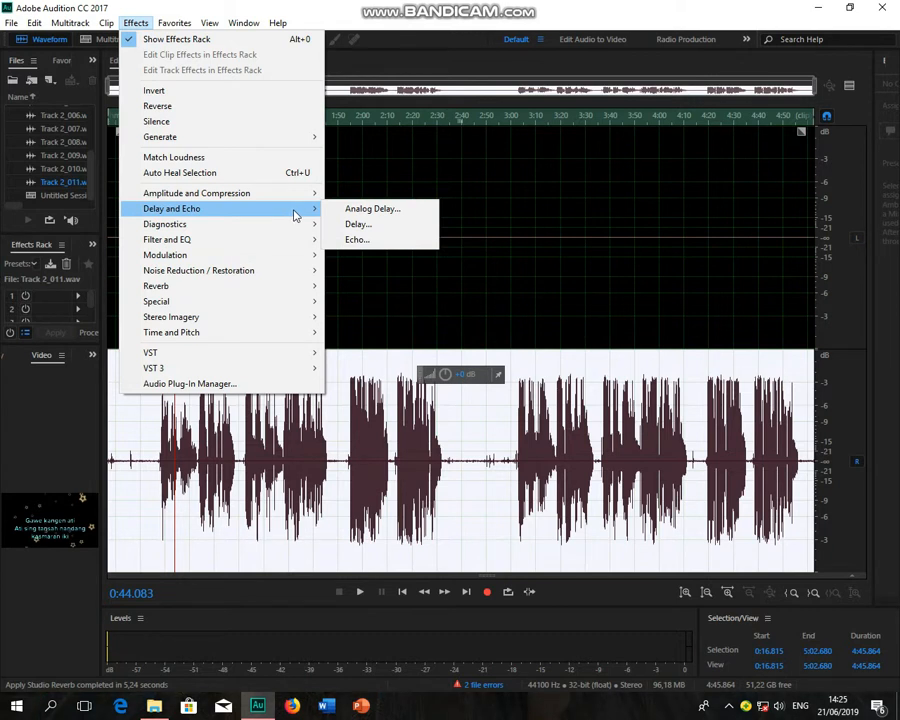
{"action": "left_click", "coordinate": [355, 239]}
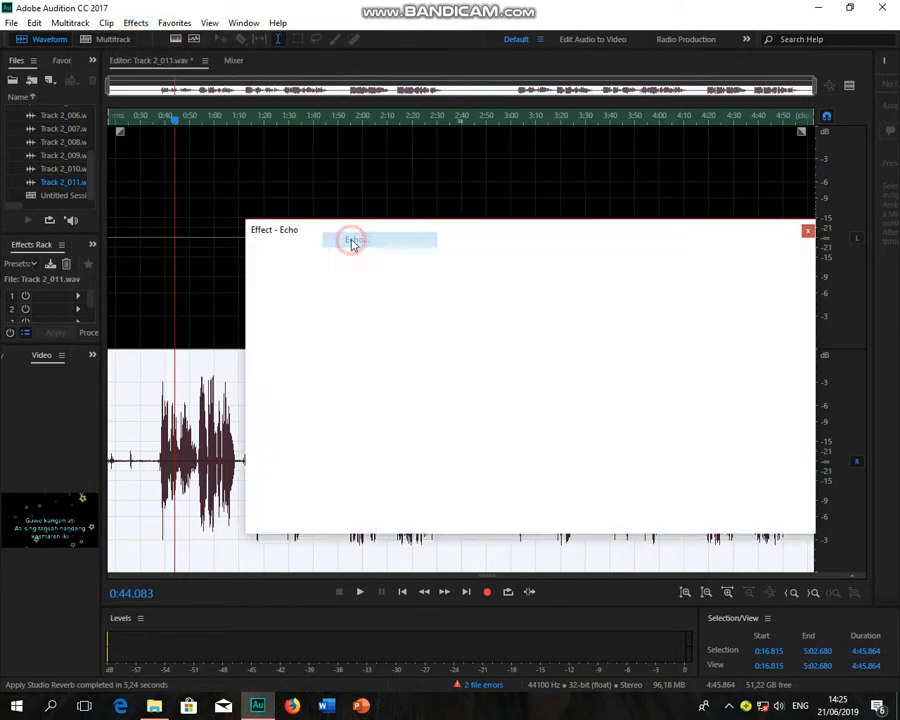
{"action": "left_click", "coordinate": [285, 518]}
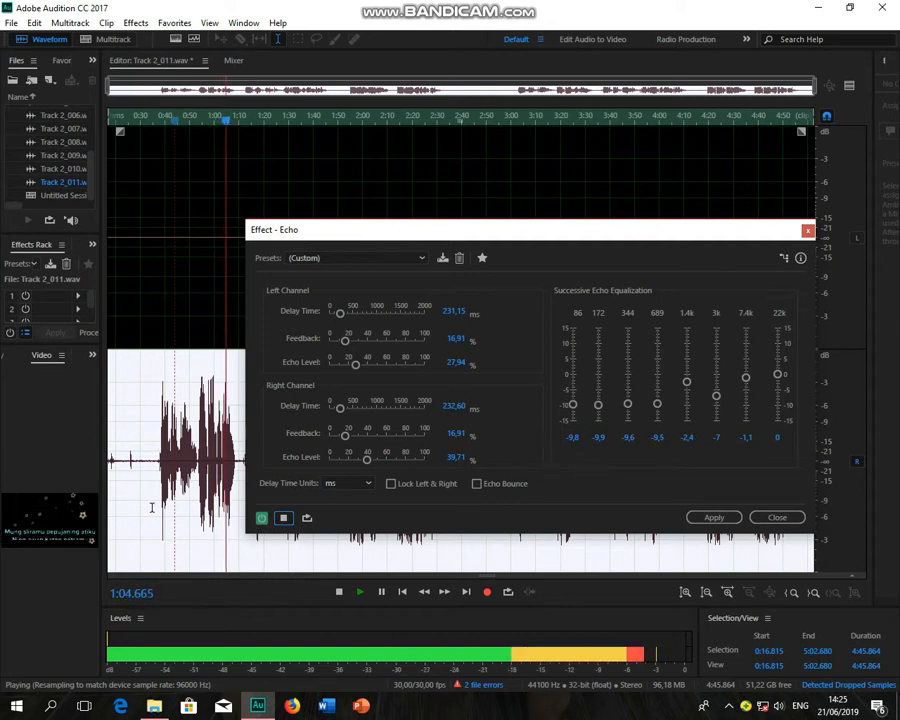
{"action": "left_click", "coordinate": [712, 517]}
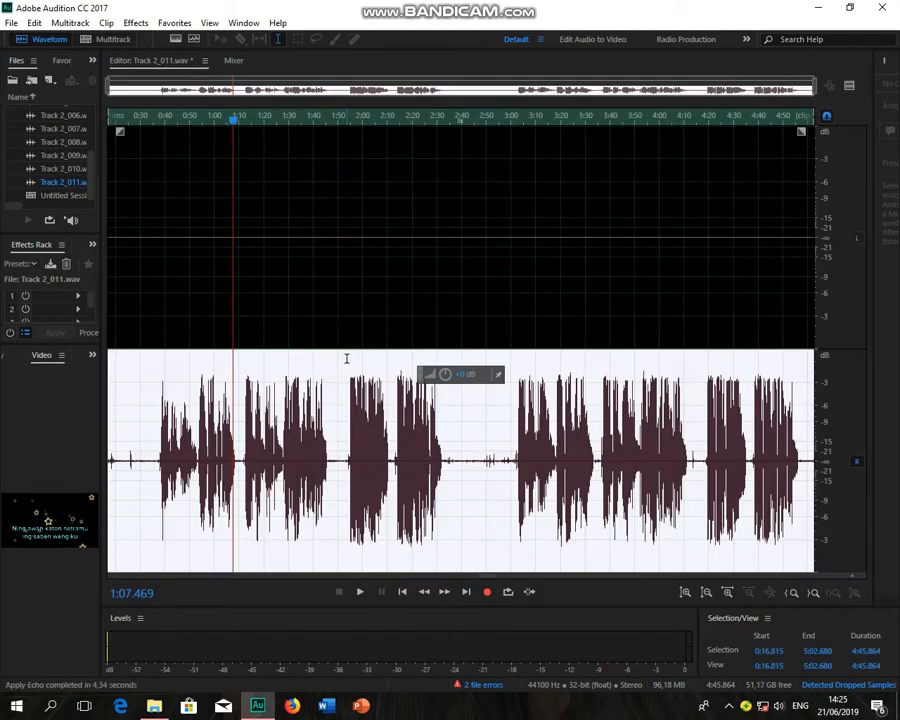
Step: Listen to the processed vocal from about 0:37 and pause playback
{"action": "left_click", "coordinate": [141, 128]}
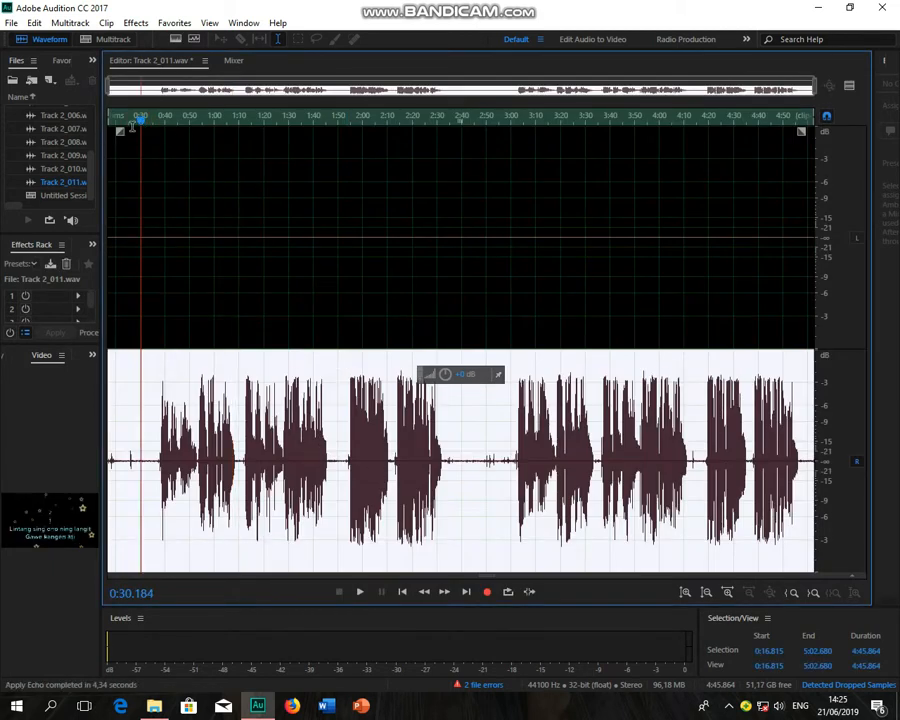
{"action": "left_click_drag", "start_coordinate": [141, 118], "coordinate": [159, 119]}
{"action": "left_click", "coordinate": [362, 593]}
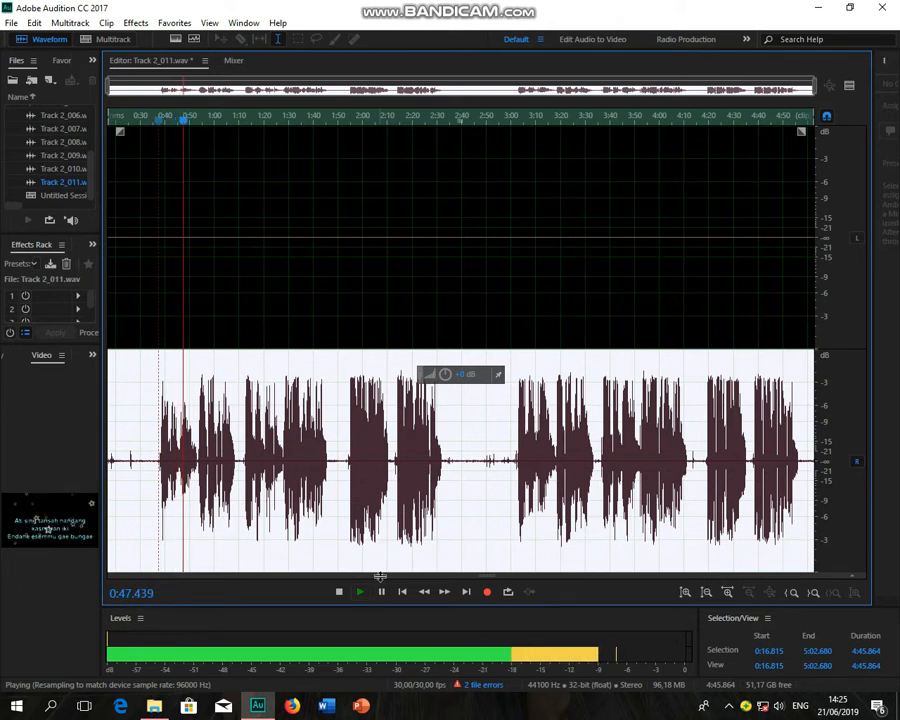
{"action": "left_click", "coordinate": [377, 595]}
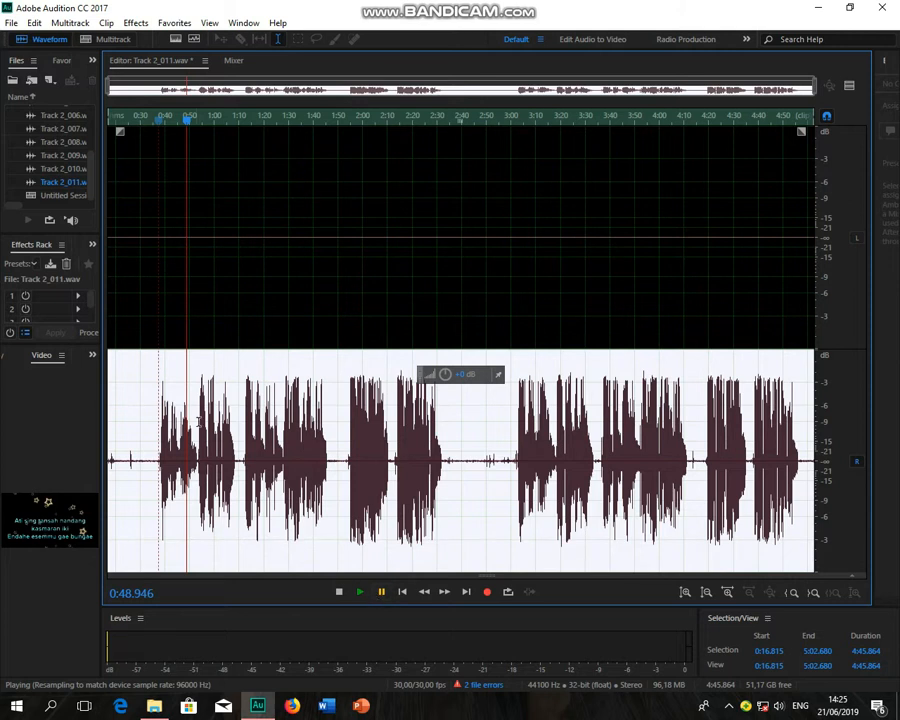
Step: Return the playhead to about 0:38 and open the Parametric Equalizer with the Vocal Enhancer preset for the selection
{"action": "left_click_drag", "start_coordinate": [188, 125], "coordinate": [160, 130]}
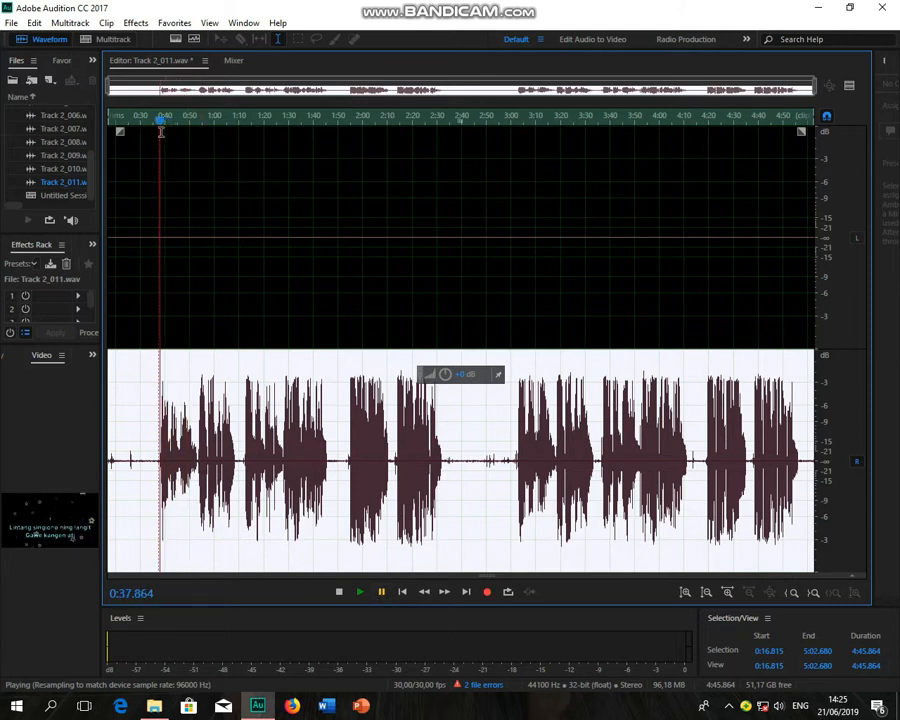
{"action": "left_click", "coordinate": [134, 22]}
{"action": "mouse_move", "coordinate": [238, 292]}
{"action": "mouse_move", "coordinate": [238, 240]}
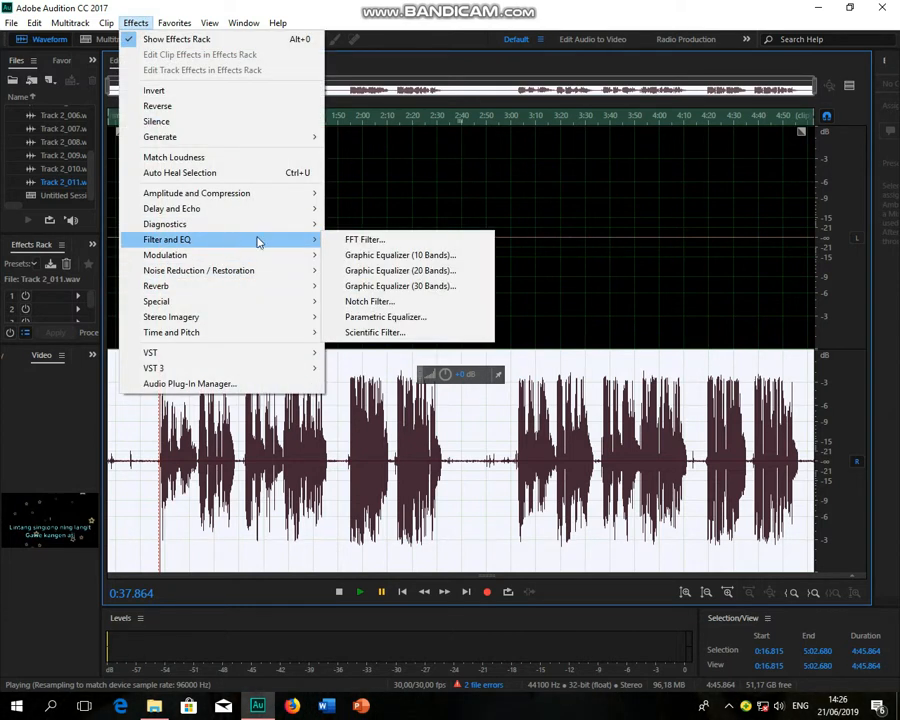
{"action": "left_click", "coordinate": [384, 316]}
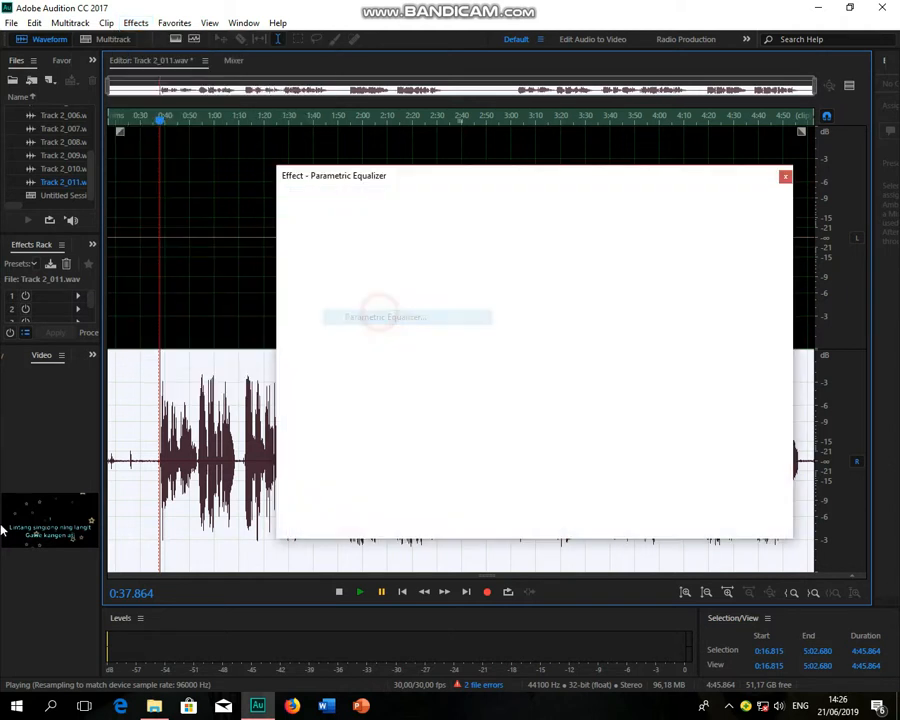
{"action": "mouse_move", "coordinate": [717, 305]}
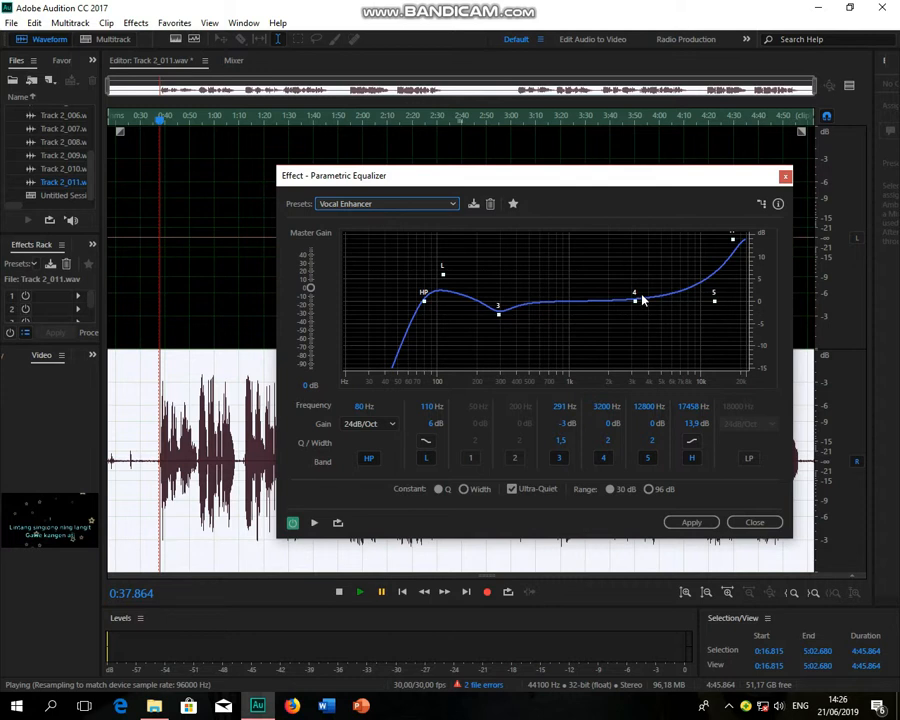
{"action": "mouse_move", "coordinate": [735, 245]}
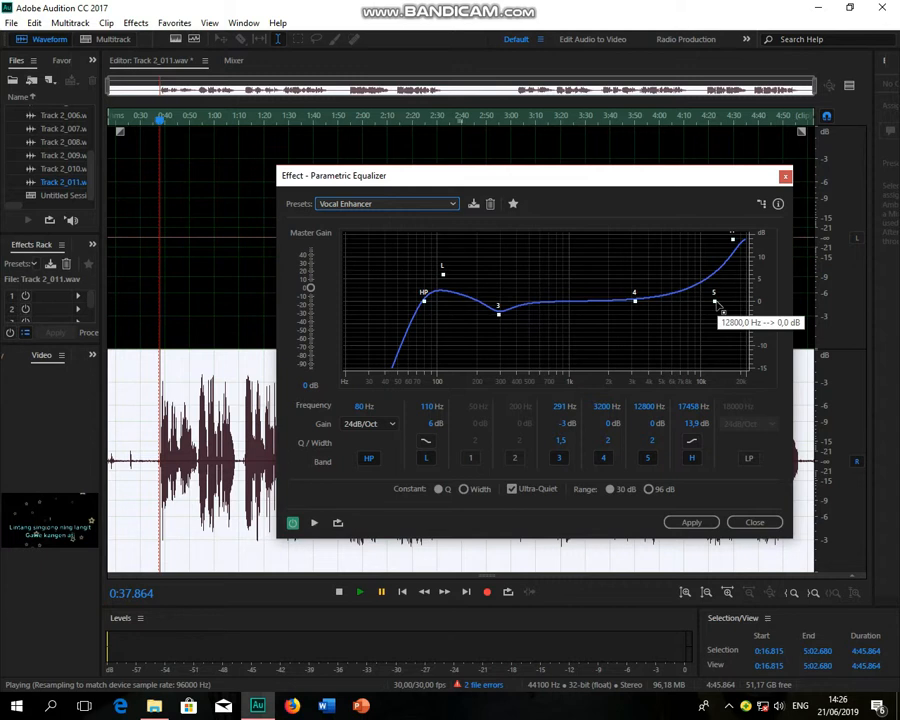
Step: While previewing, set equalizer band 4 to about 2974 Hz at 1.6 dB and band 5 to about 9798 Hz at 1.3 dB, and apply the equalizer
{"action": "left_click_drag", "start_coordinate": [716, 303], "coordinate": [717, 302]}
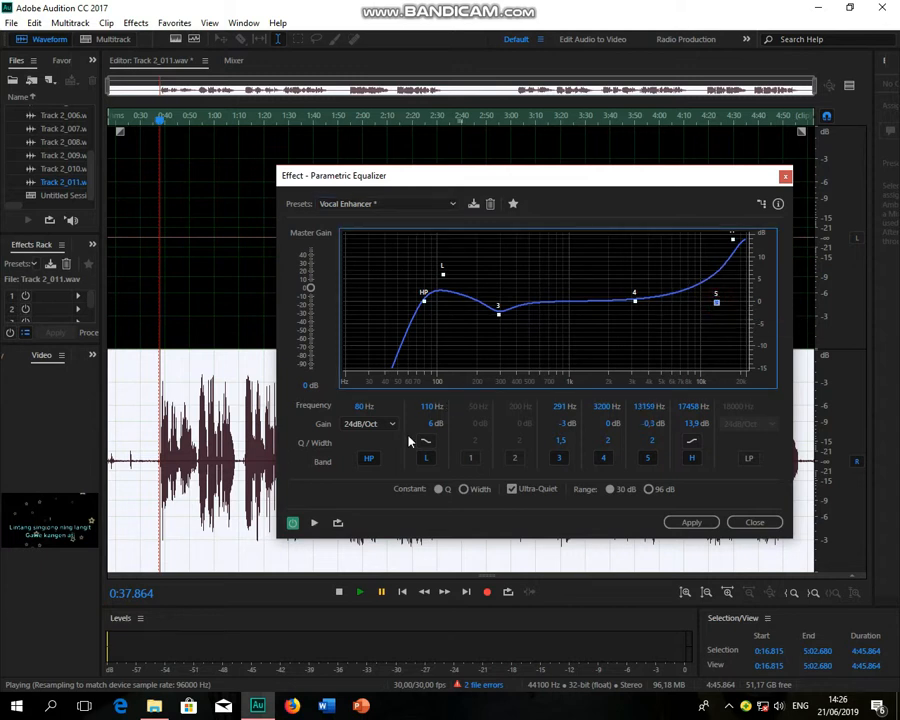
{"action": "left_click", "coordinate": [315, 523]}
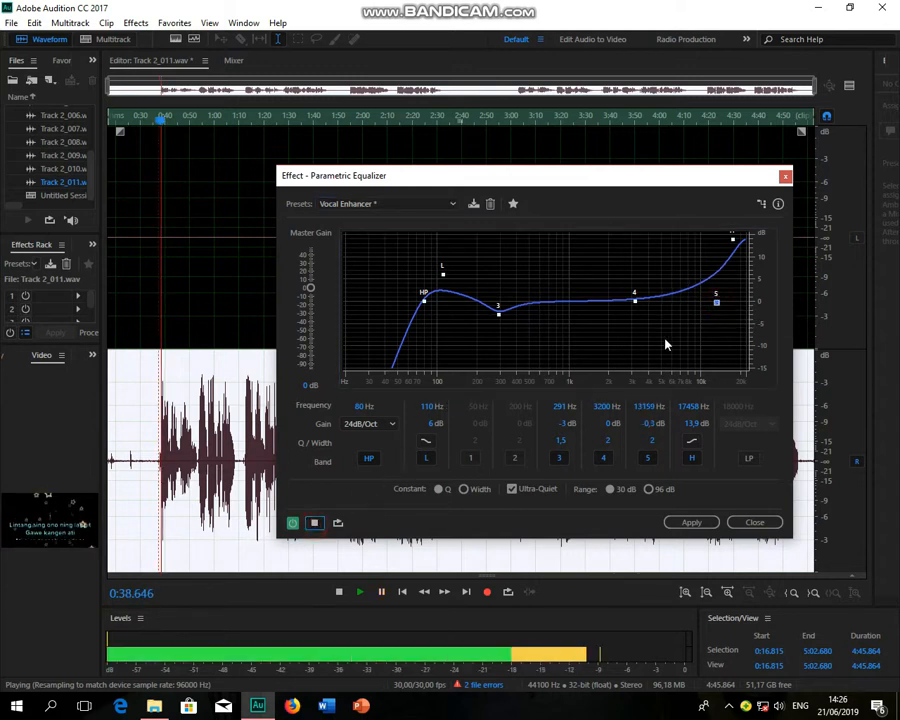
{"action": "left_click_drag", "start_coordinate": [716, 303], "coordinate": [692, 300]}
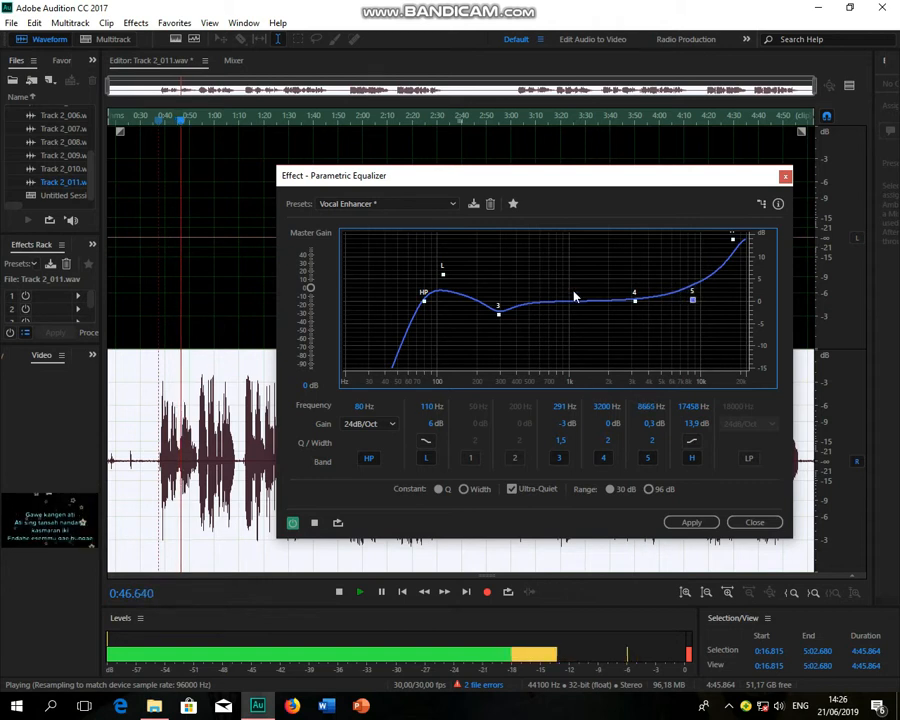
{"action": "left_click", "coordinate": [634, 301]}
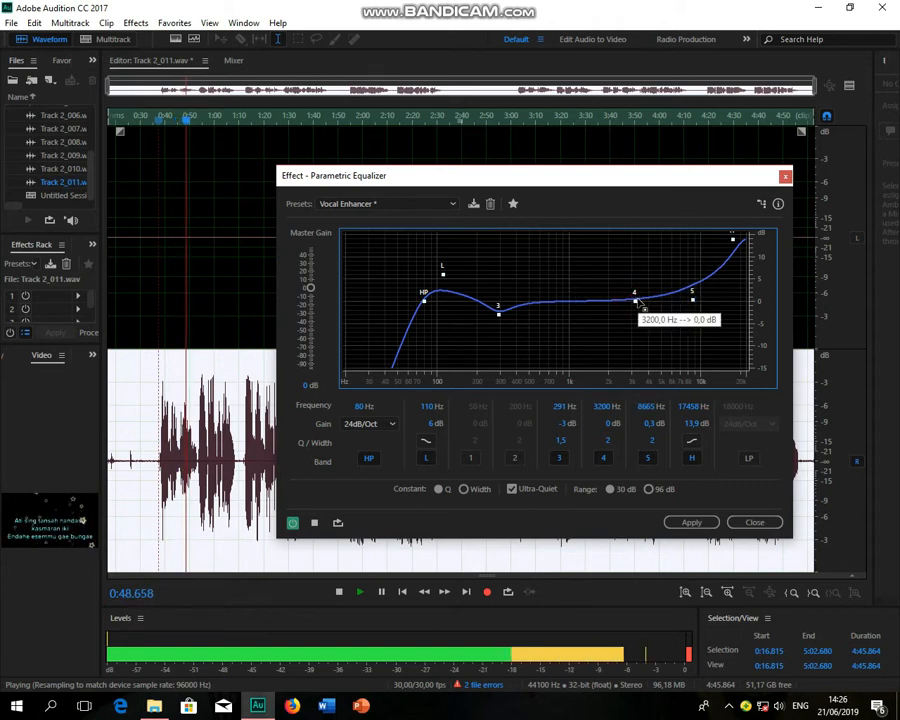
{"action": "left_click_drag", "start_coordinate": [634, 301], "coordinate": [631, 294]}
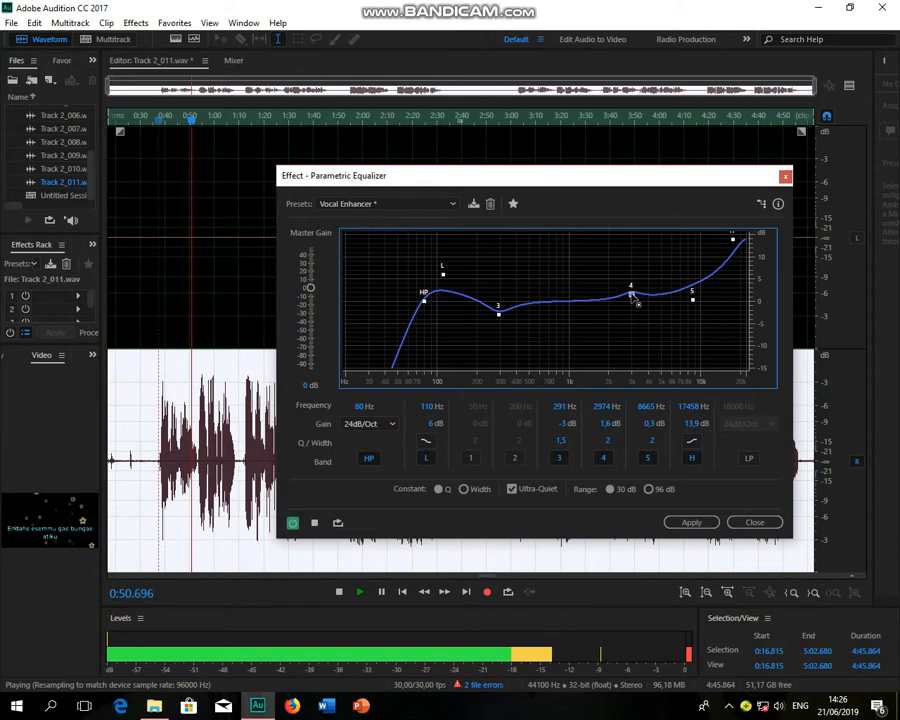
{"action": "left_click_drag", "start_coordinate": [692, 300], "coordinate": [700, 296]}
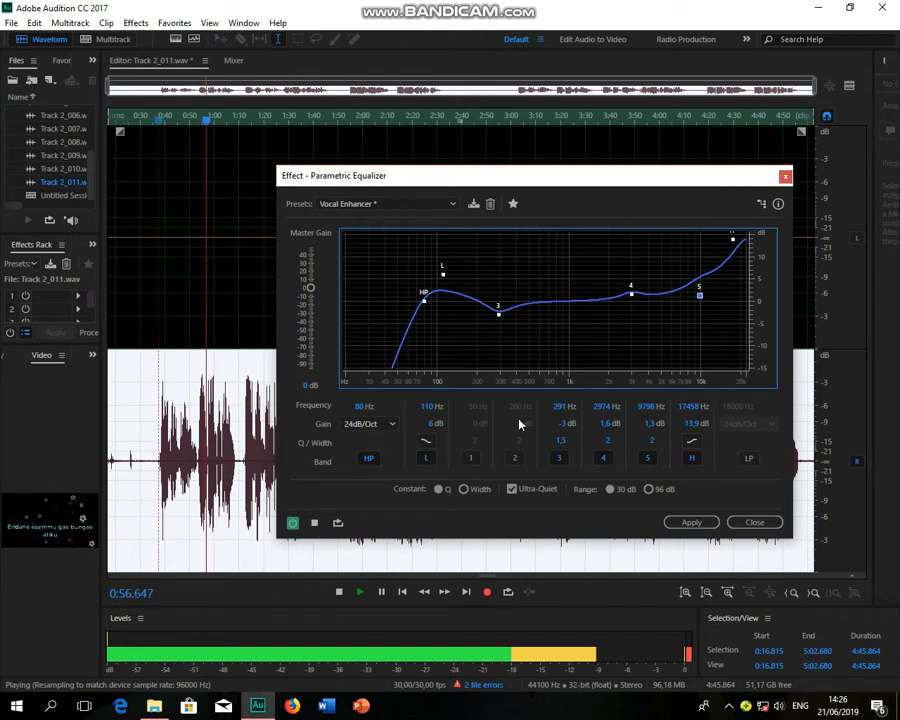
{"action": "left_click", "coordinate": [697, 524]}
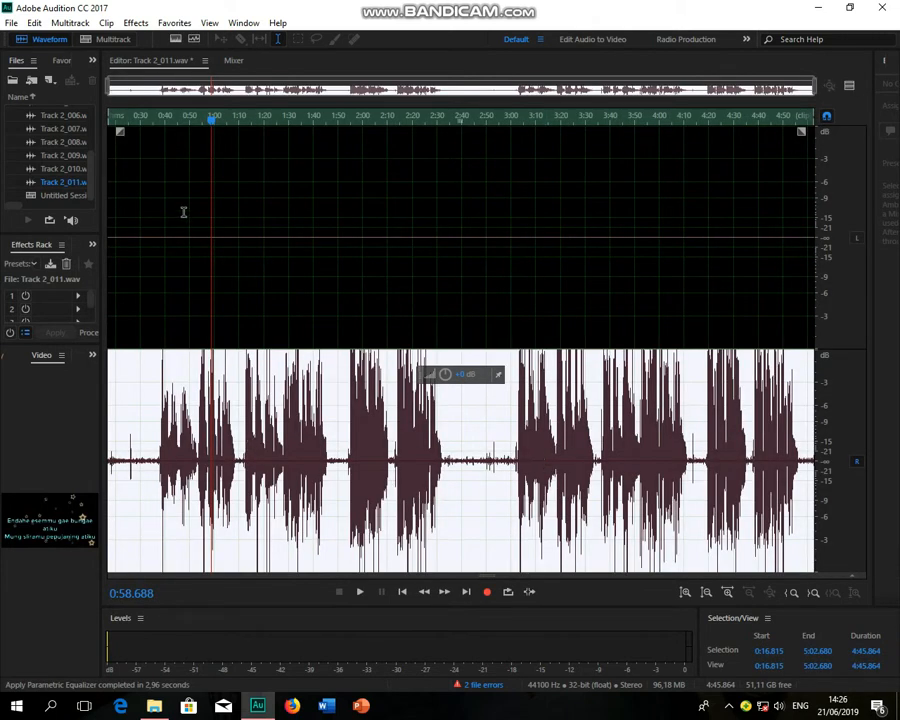
Step: Listen to the equalized vocal from about 0:38 and pause playback
{"action": "left_click", "coordinate": [160, 126]}
{"action": "left_click", "coordinate": [360, 594]}
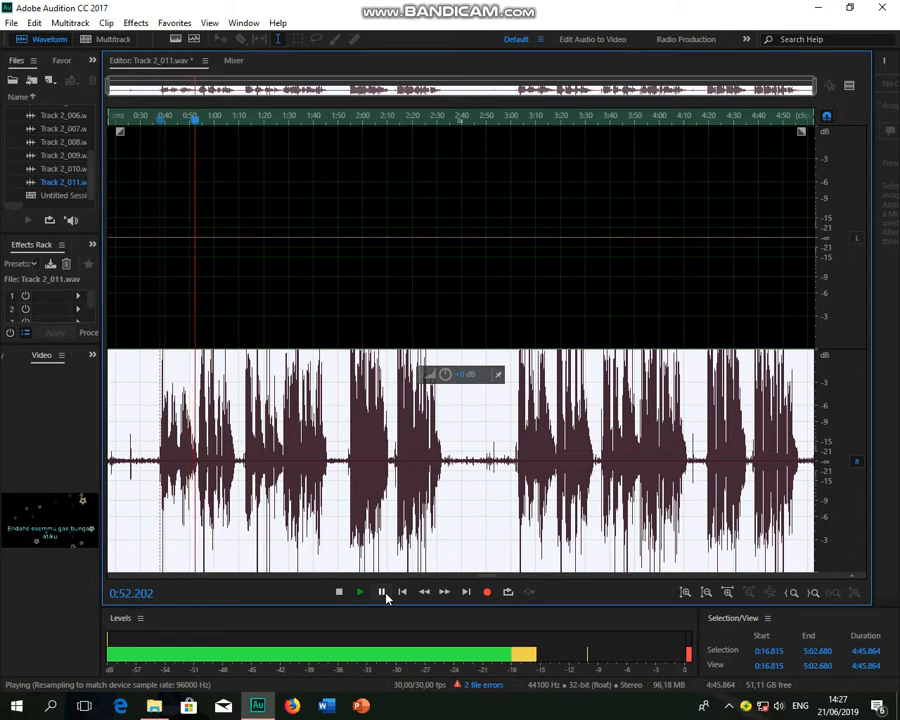
{"action": "left_click", "coordinate": [382, 592]}
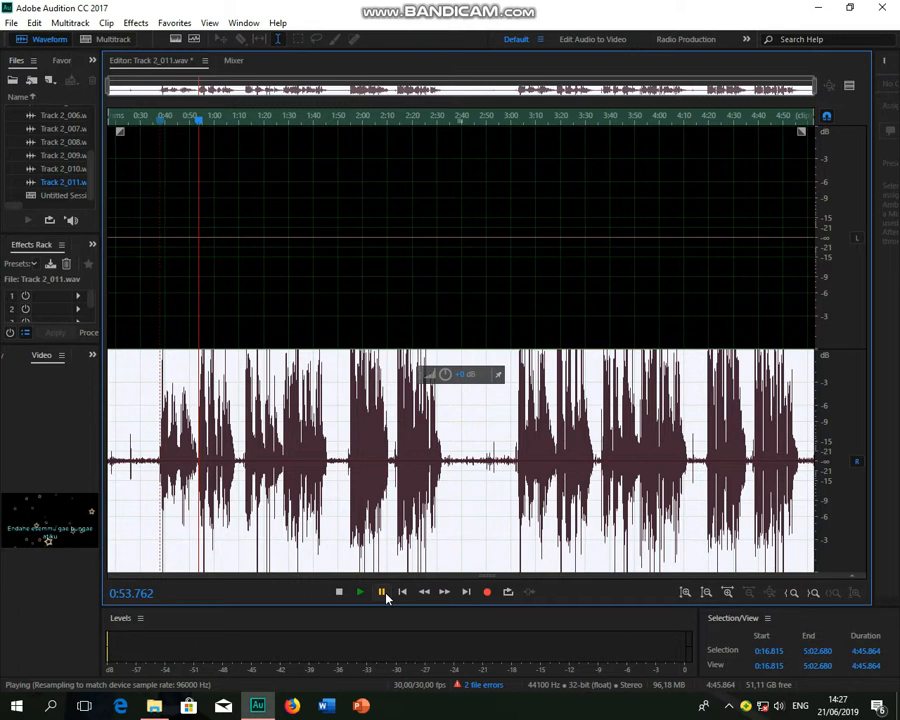
{"action": "left_click", "coordinate": [828, 8]}
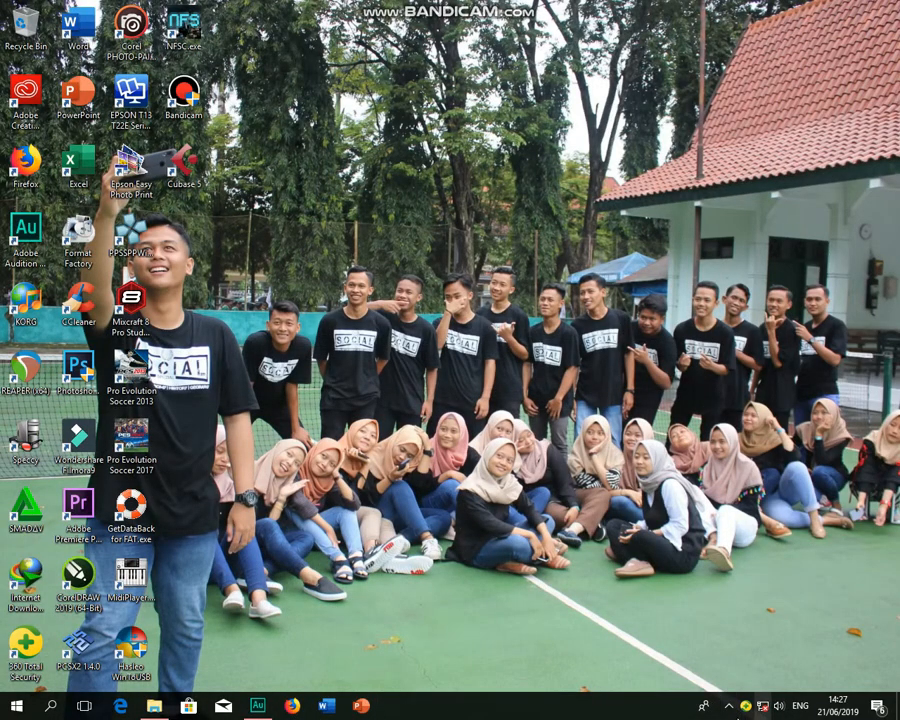
{"action": "left_click", "coordinate": [729, 706]}
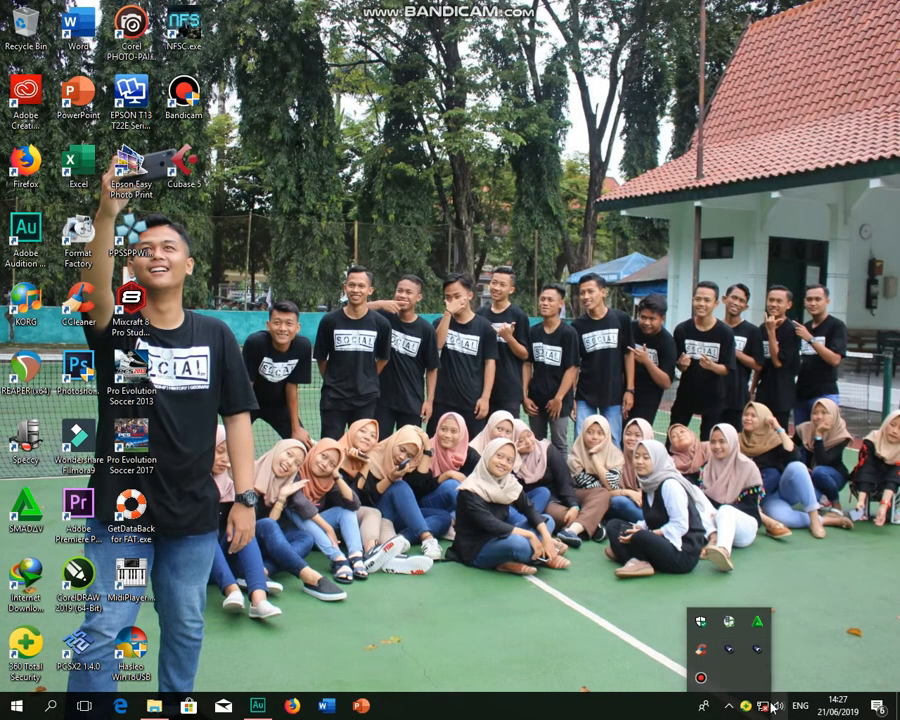